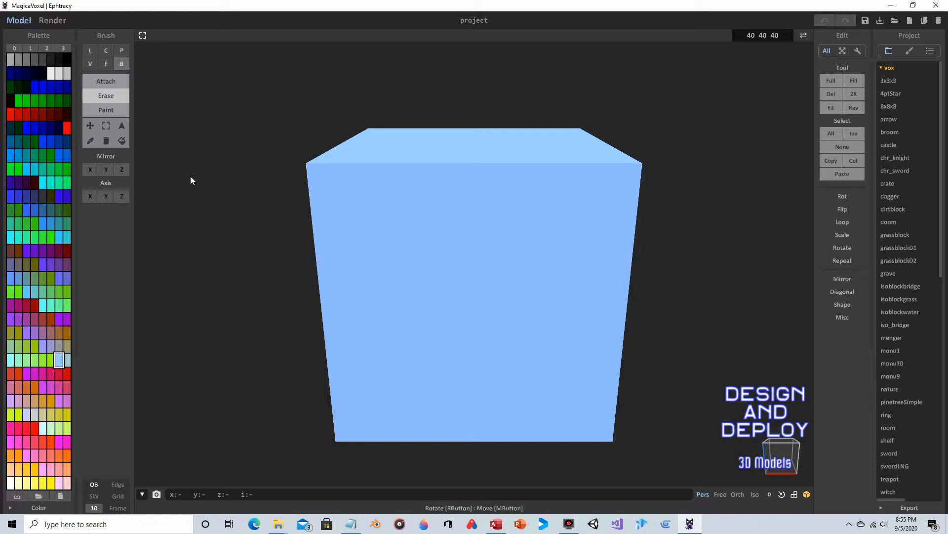
# - Clear all voxels of the default blue cube to leave an empty model volume
pyautogui.moveTo(204, 146)
pyautogui.mouseDown(button='right')
pyautogui.moveTo(214, 142)
pyautogui.moveTo(205, 174)
pyautogui.moveTo(194, 148)
pyautogui.moveTo(244, 161)
pyautogui.moveTo(215, 163)
pyautogui.moveTo(272, 172)
pyautogui.moveTo(261, 184)
pyautogui.moveTo(246, 182)
pyautogui.moveTo(272, 149)
pyautogui.moveTo(252, 152)
pyautogui.mouseUp(button='right')
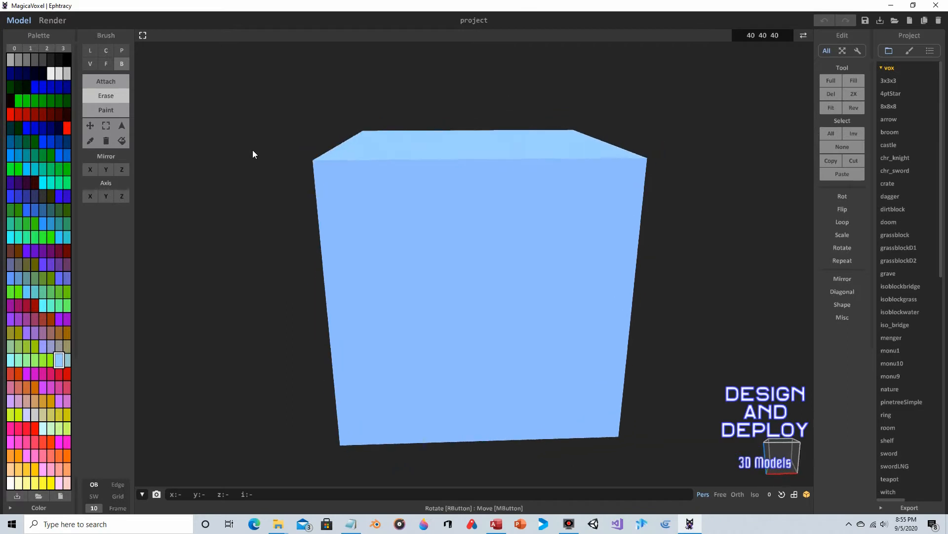
pyautogui.click(346, 180)
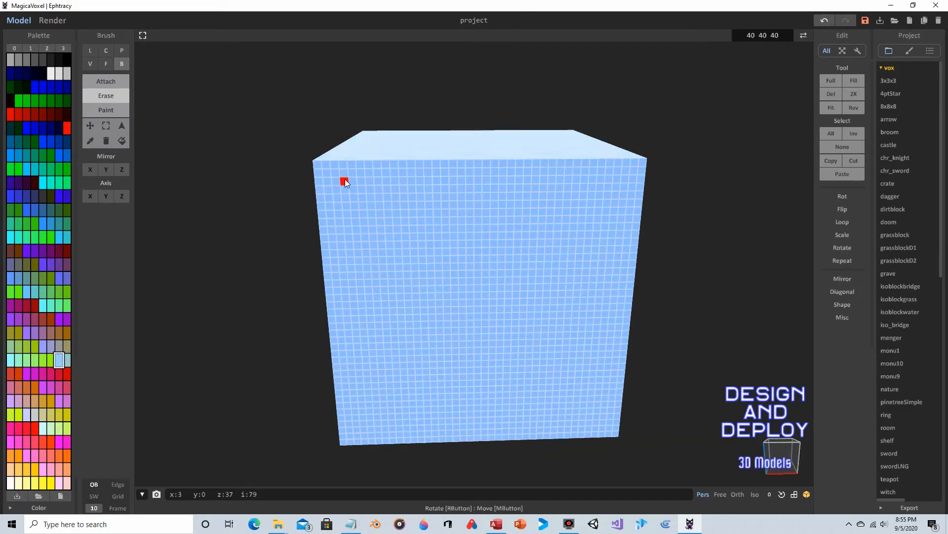
pyautogui.press('Delete')
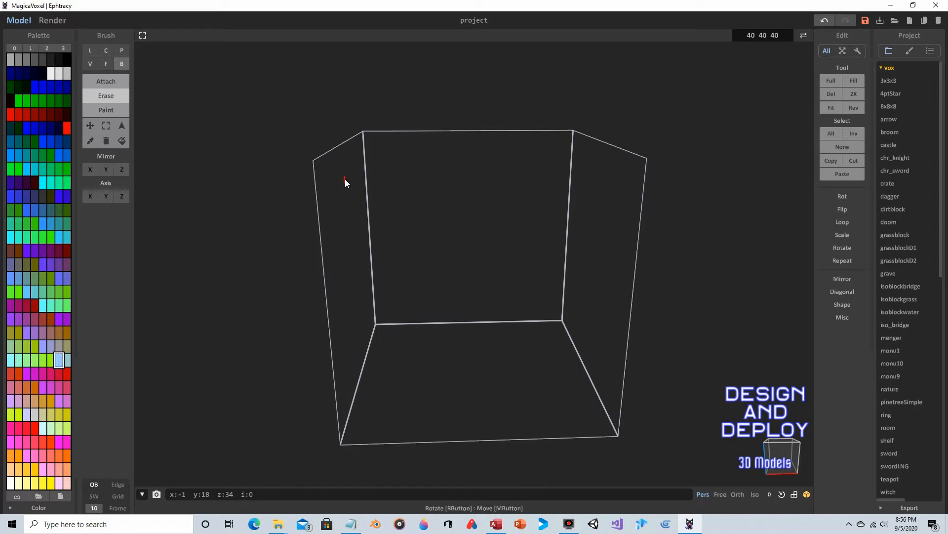
# - Attach a large light blue disc on the floor in Center mode, centred near x 34, y 6 and clipped by the volume's edges
pyautogui.moveTo(712, 165); pyautogui.dragTo(692, 207, button='right')
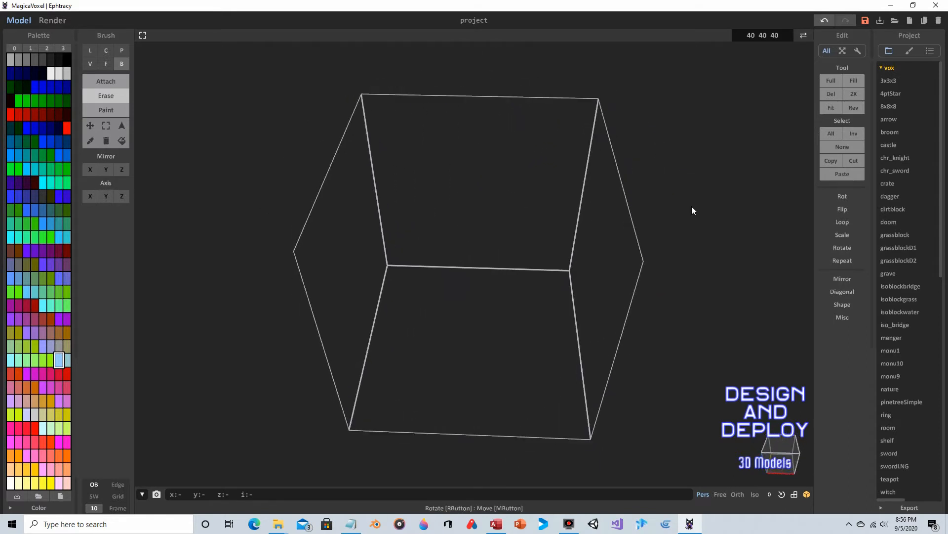
pyautogui.moveTo(660, 243); pyautogui.dragTo(663, 257, button='right')
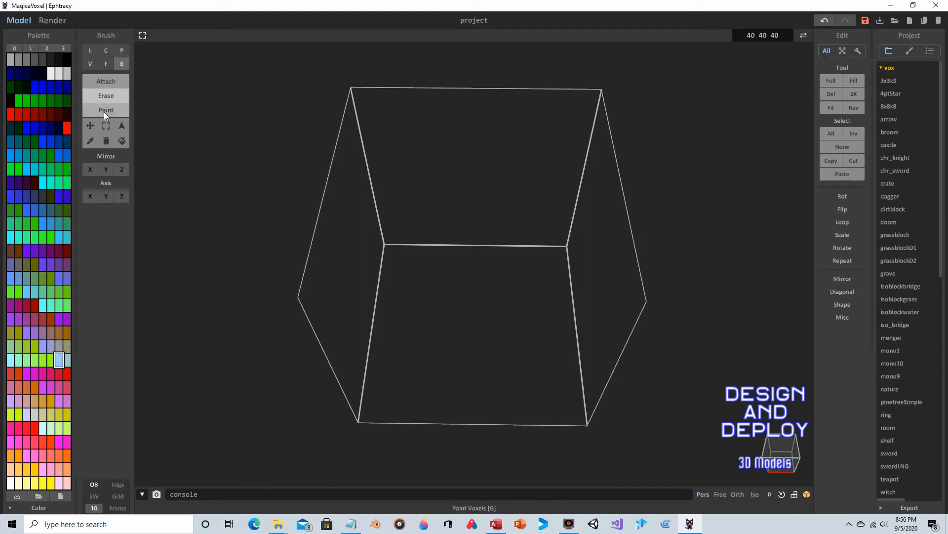
pyautogui.click(105, 50)
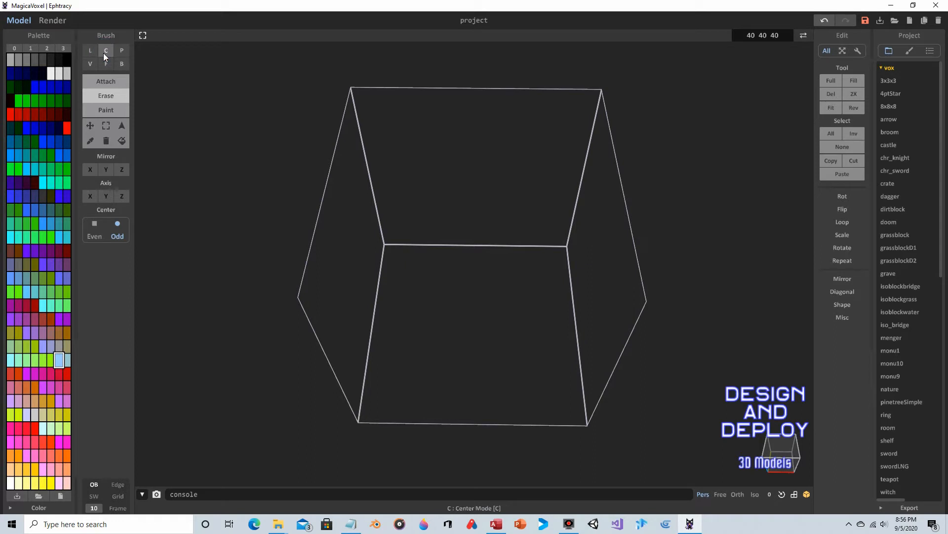
pyautogui.click(102, 81)
pyautogui.moveTo(447, 121); pyautogui.dragTo(448, 144, button='right')
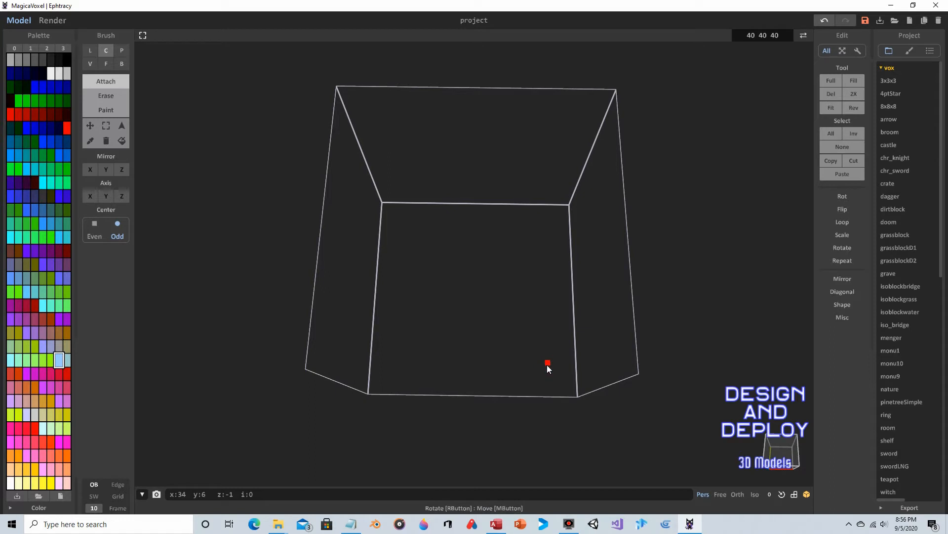
pyautogui.moveTo(547, 365)
pyautogui.mouseDown()
pyautogui.moveTo(514, 334)
pyautogui.moveTo(434, 299)
pyautogui.moveTo(393, 265)
pyautogui.moveTo(410, 280)
pyautogui.mouseUp()
# - Erase an offset circle of radius 28 centred near x 31, y 3 from the disc, and remove the leftover centre voxel
pyautogui.moveTo(410, 280)
pyautogui.mouseDown(button='right')
pyautogui.moveTo(406, 232)
pyautogui.moveTo(417, 235)
pyautogui.moveTo(422, 258)
pyautogui.mouseUp(button='right')
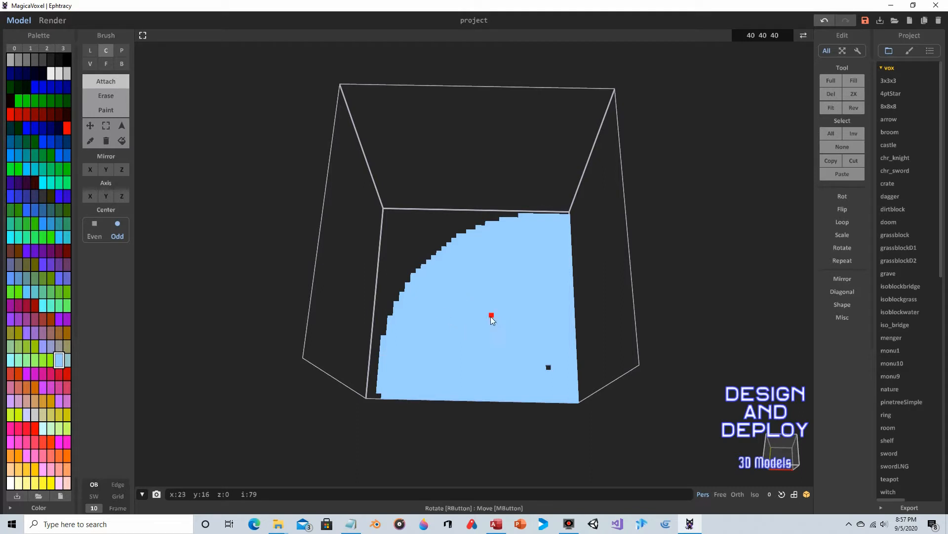
pyautogui.click(105, 96)
pyautogui.moveTo(605, 200); pyautogui.dragTo(591, 218, button='right')
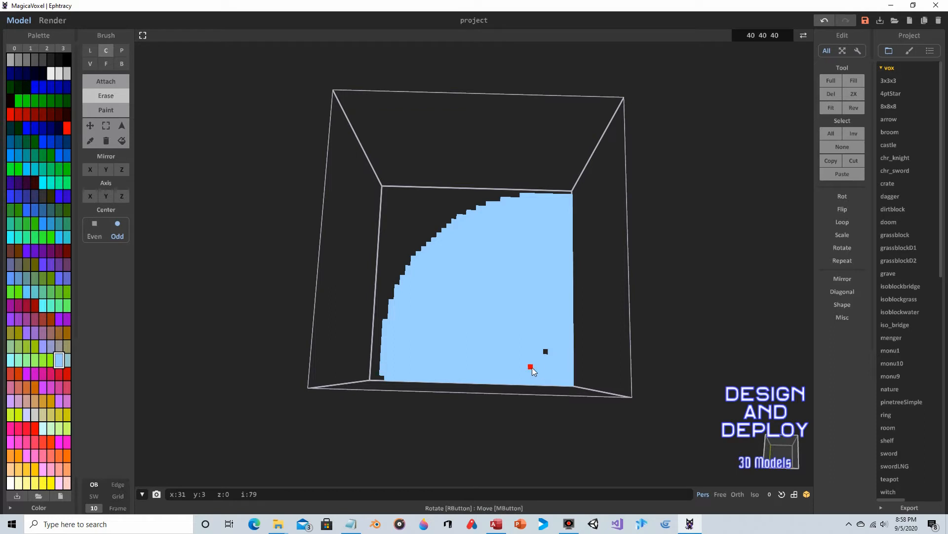
pyautogui.moveTo(531, 366); pyautogui.dragTo(395, 349)
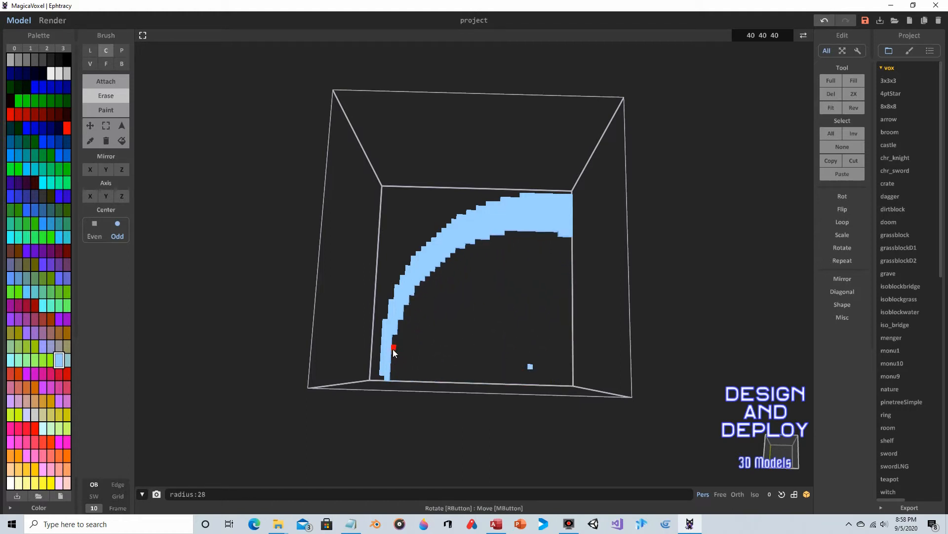
pyautogui.moveTo(393, 348); pyautogui.dragTo(395, 349)
pyautogui.click(90, 62)
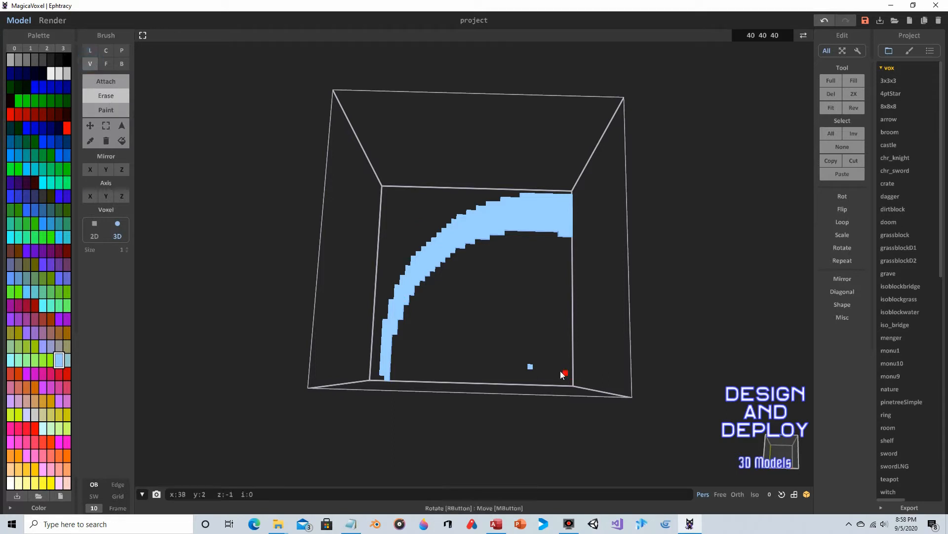
pyautogui.click(536, 368)
# - Resize the model volume to 50 50 40
pyautogui.doubleClick(751, 35)
pyautogui.write('50')
pyautogui.doubleClick(764, 35)
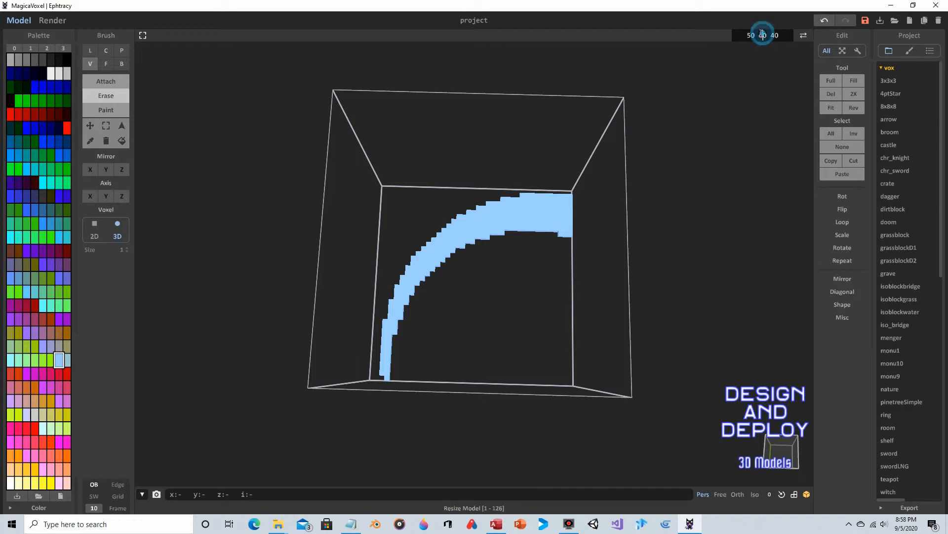
pyautogui.write('50')
pyautogui.moveTo(714, 235); pyautogui.dragTo(706, 161, button='right')
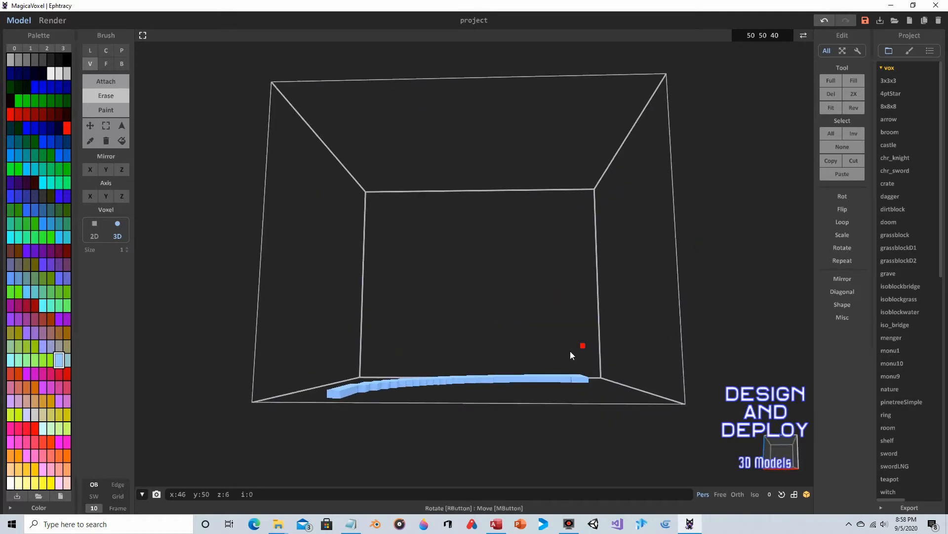
pyautogui.moveTo(695, 123); pyautogui.dragTo(704, 233, button='right')
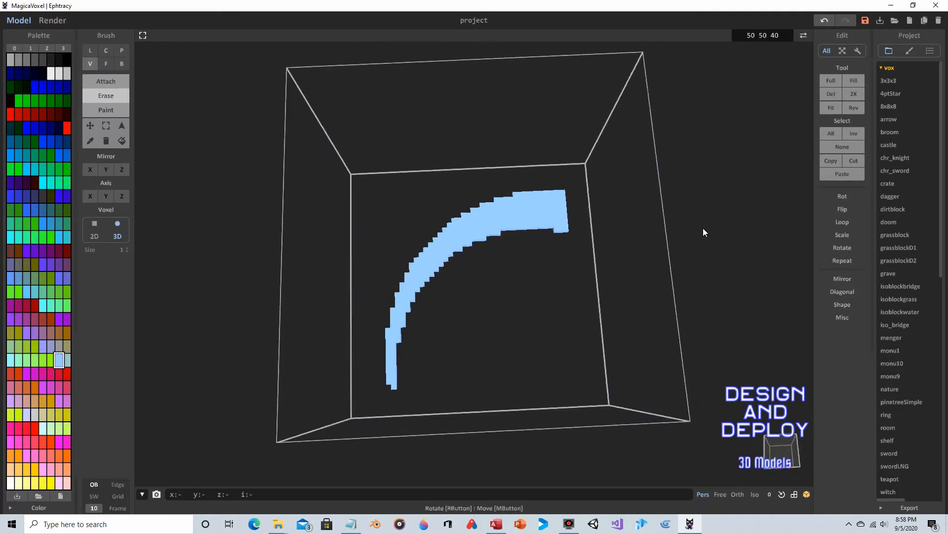
pyautogui.click(783, 35)
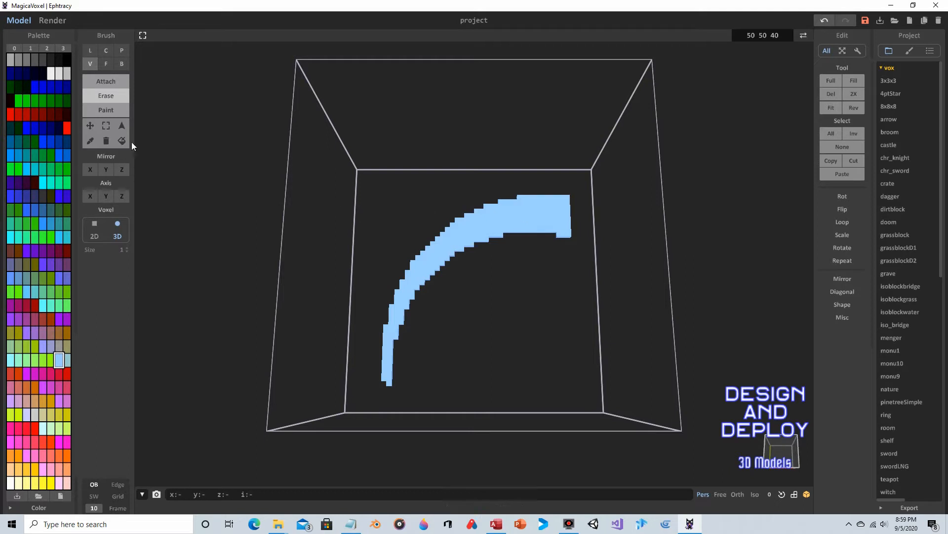
# - Move the curved blade 6 voxels along negative X, raise it 2 voxels off the floor, and shift it a few voxels toward positive Y
pyautogui.click(91, 125)
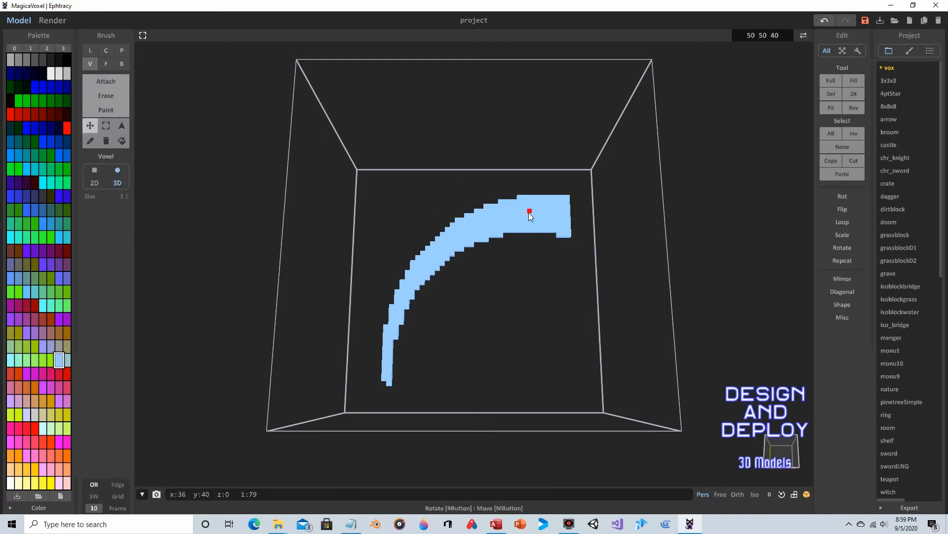
pyautogui.moveTo(555, 220); pyautogui.dragTo(515, 220)
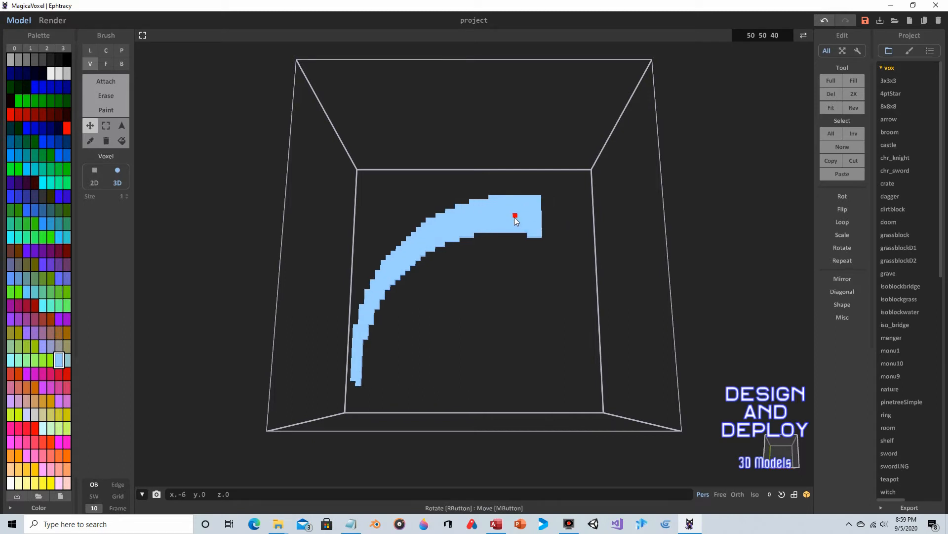
pyautogui.moveTo(550, 282); pyautogui.dragTo(550, 184, button='right')
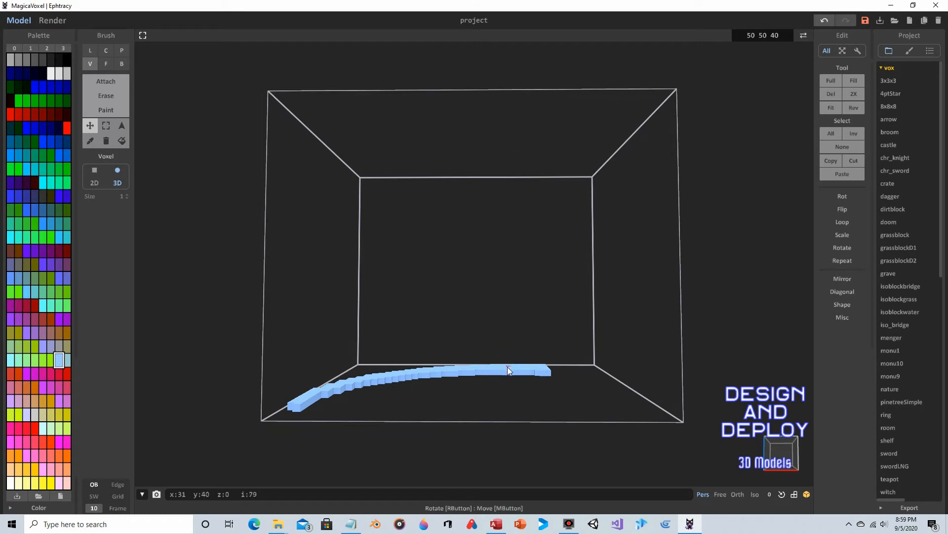
pyautogui.moveTo(510, 372); pyautogui.dragTo(511, 369)
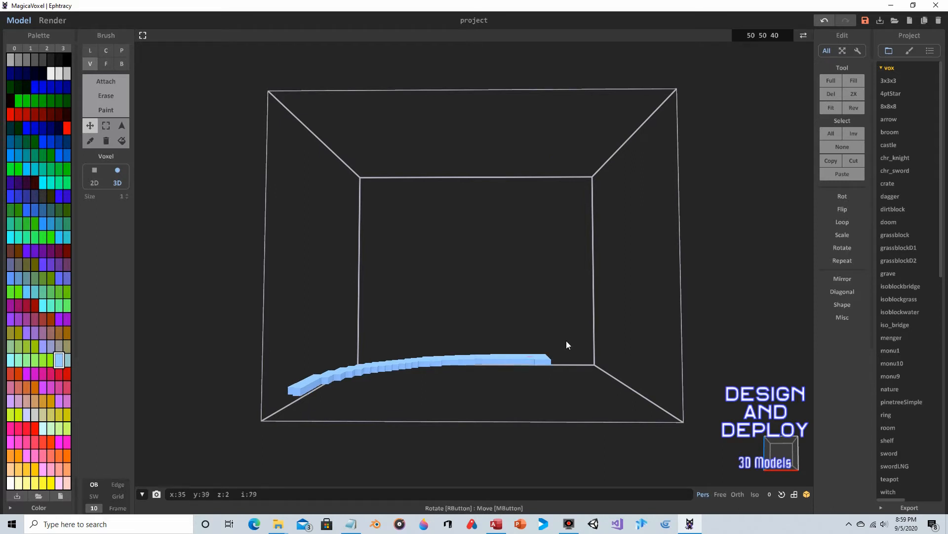
pyautogui.moveTo(566, 340); pyautogui.dragTo(631, 364, button='right')
pyautogui.moveTo(538, 150); pyautogui.dragTo(508, 186, button='right')
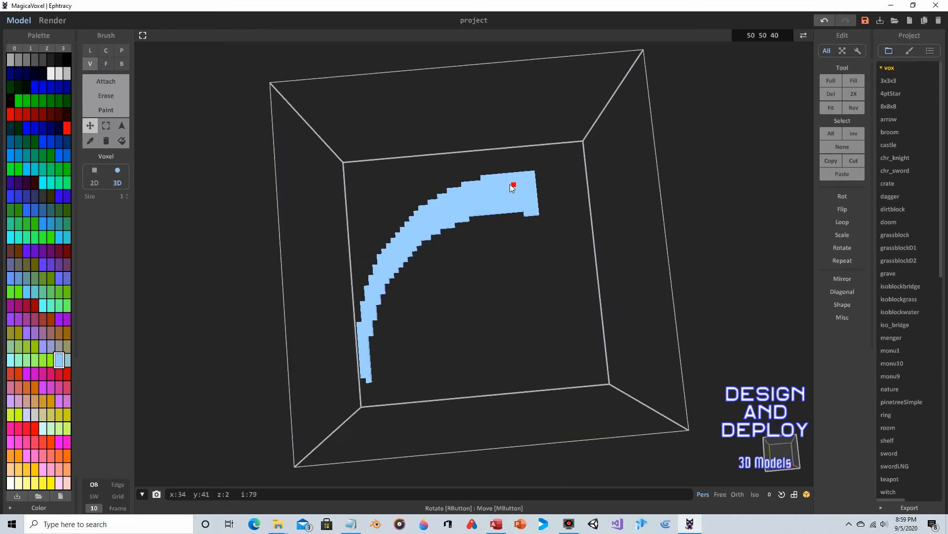
pyautogui.moveTo(504, 186); pyautogui.dragTo(504, 168)
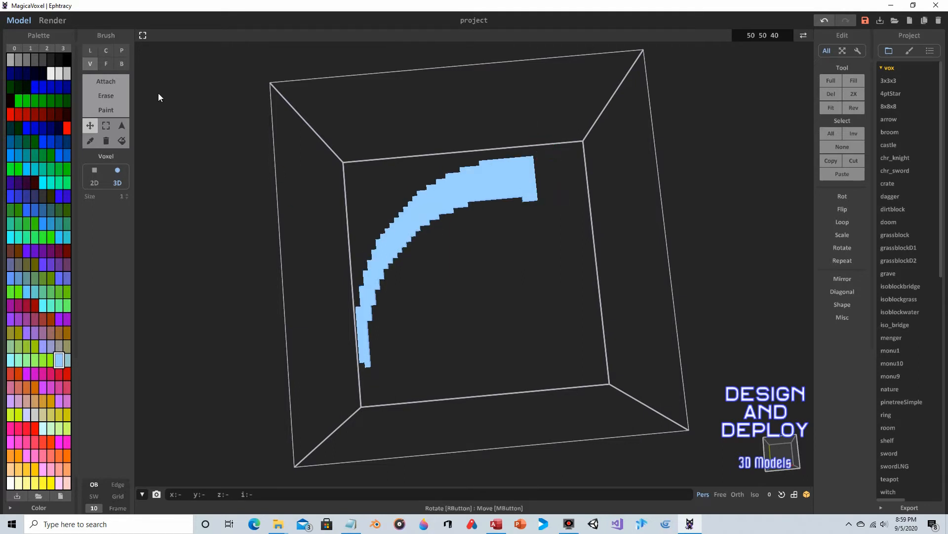
pyautogui.moveTo(195, 120); pyautogui.dragTo(188, 99, button='right')
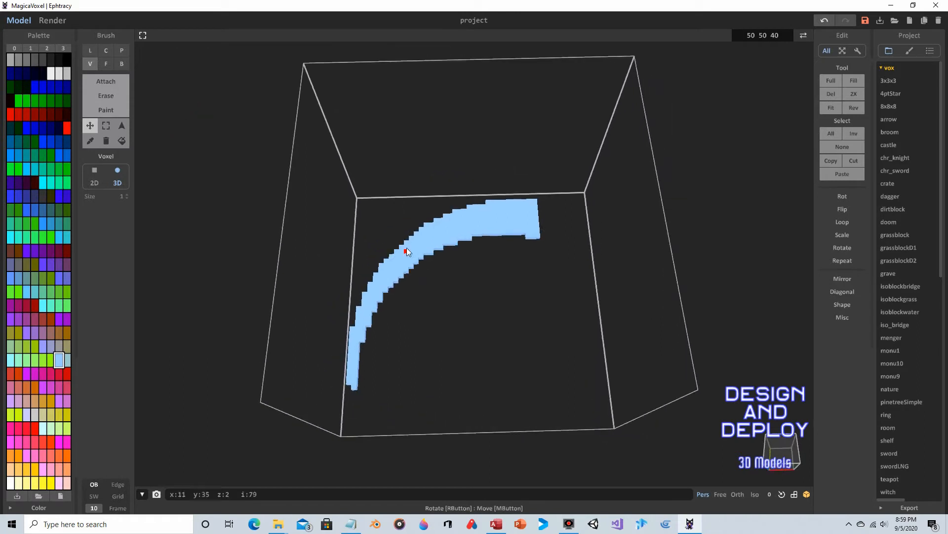
# - Paint the curved blade white with palette colour 246 in Face mode
pyautogui.click(51, 74)
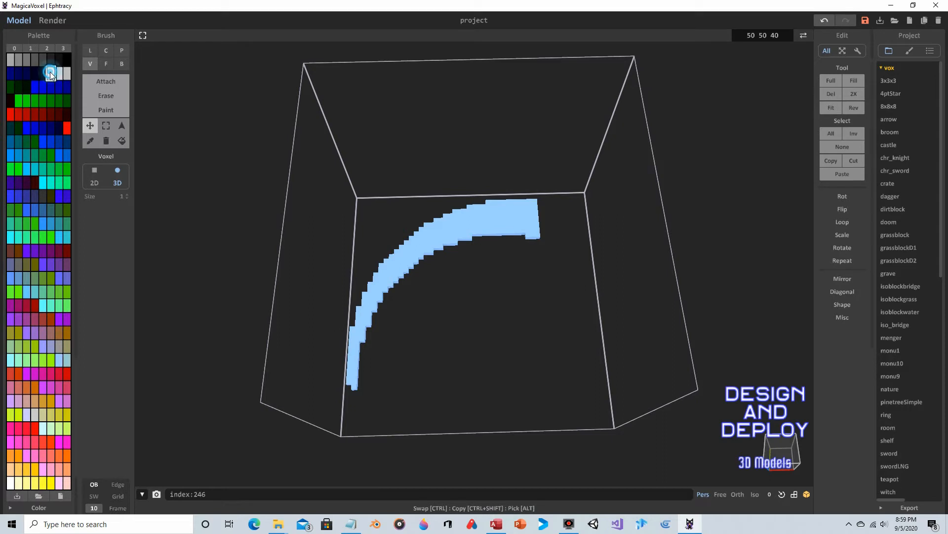
pyautogui.click(108, 63)
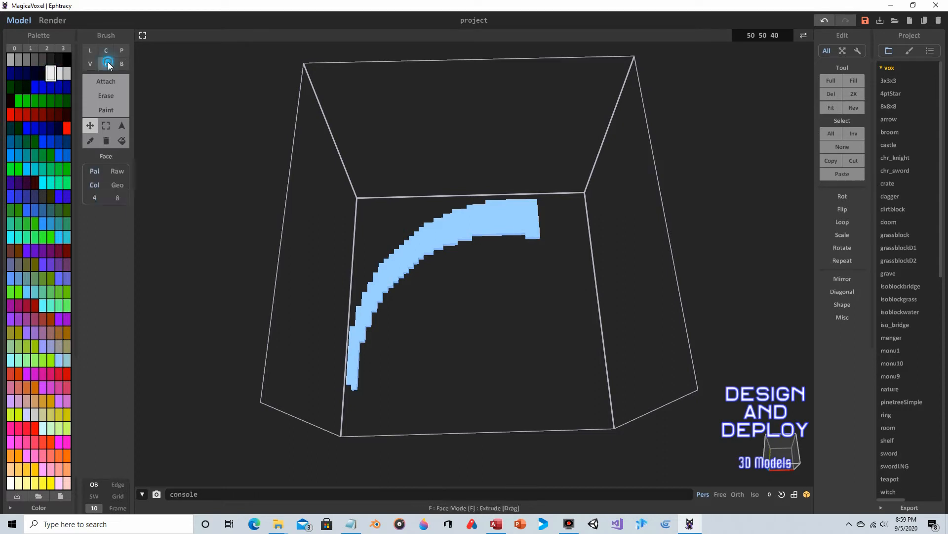
pyautogui.click(111, 108)
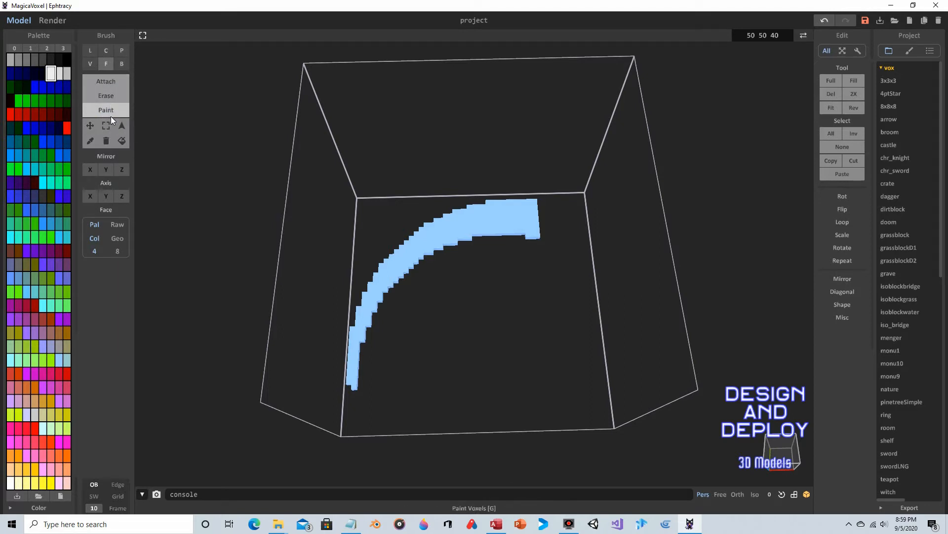
pyautogui.click(473, 228)
pyautogui.moveTo(472, 221)
pyautogui.mouseDown(button='right')
pyautogui.moveTo(493, 269)
pyautogui.moveTo(471, 147)
pyautogui.moveTo(484, 65)
pyautogui.moveTo(510, 45)
pyautogui.moveTo(514, 99)
pyautogui.moveTo(470, 181)
pyautogui.moveTo(464, 213)
pyautogui.moveTo(491, 236)
pyautogui.moveTo(509, 165)
pyautogui.moveTo(507, 184)
pyautogui.mouseUp(button='right')
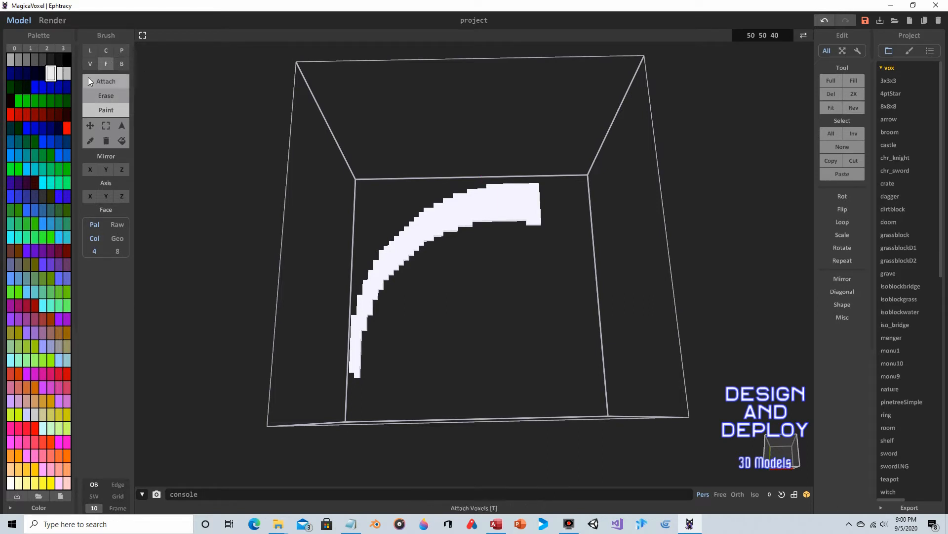
# - Attach a brown 2 × 46 × 1 voxel box as a long handle along Y beside the blade's wide end
pyautogui.click(106, 80)
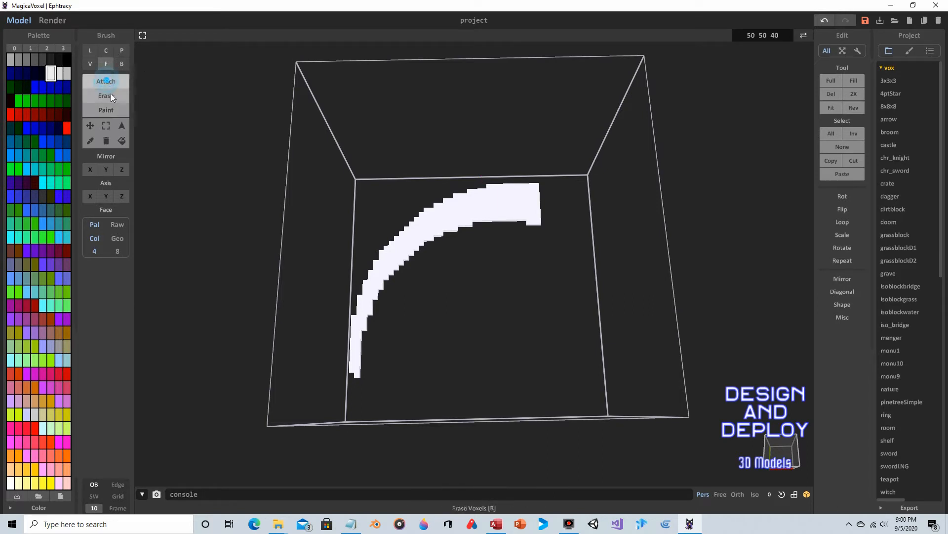
pyautogui.click(120, 65)
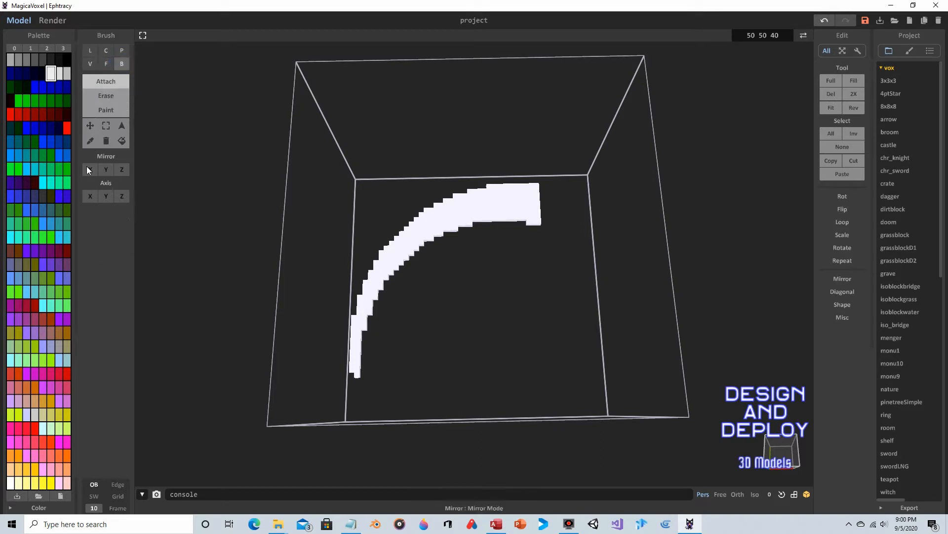
pyautogui.click(16, 250)
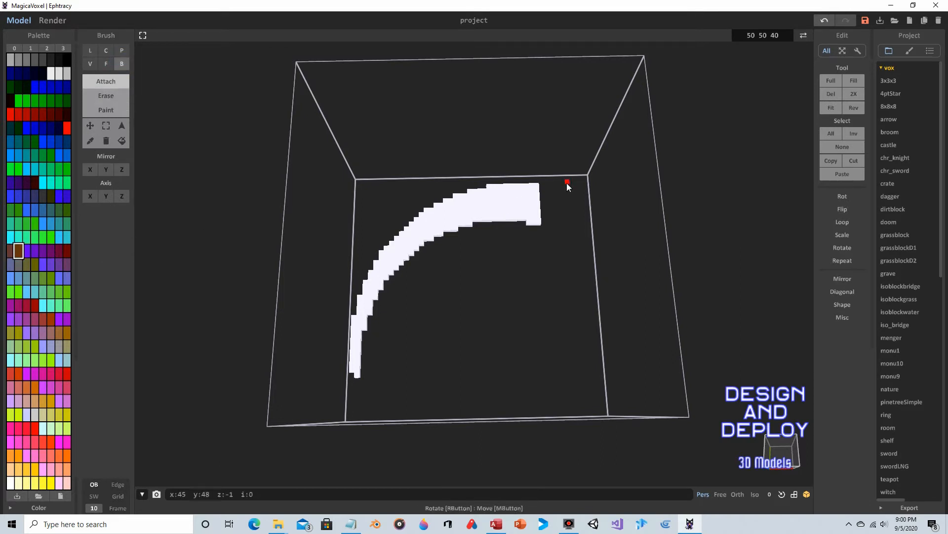
pyautogui.moveTo(568, 196); pyautogui.dragTo(567, 214, button='right')
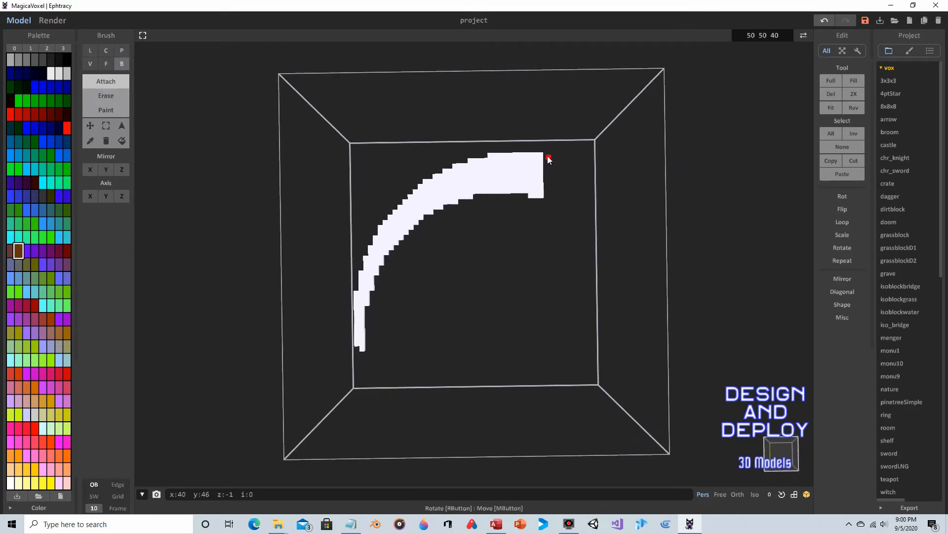
pyautogui.moveTo(546, 154); pyautogui.dragTo(550, 156)
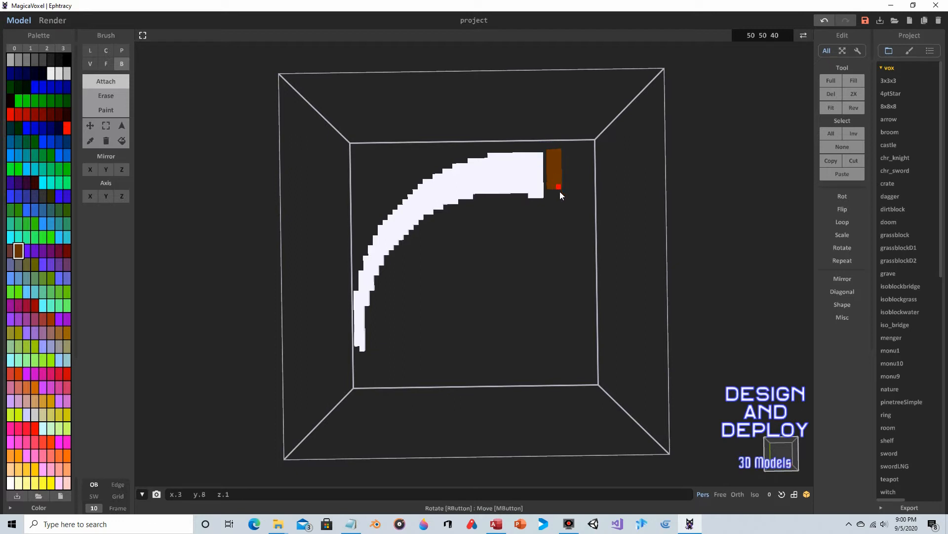
pyautogui.moveTo(557, 275); pyautogui.dragTo(547, 362)
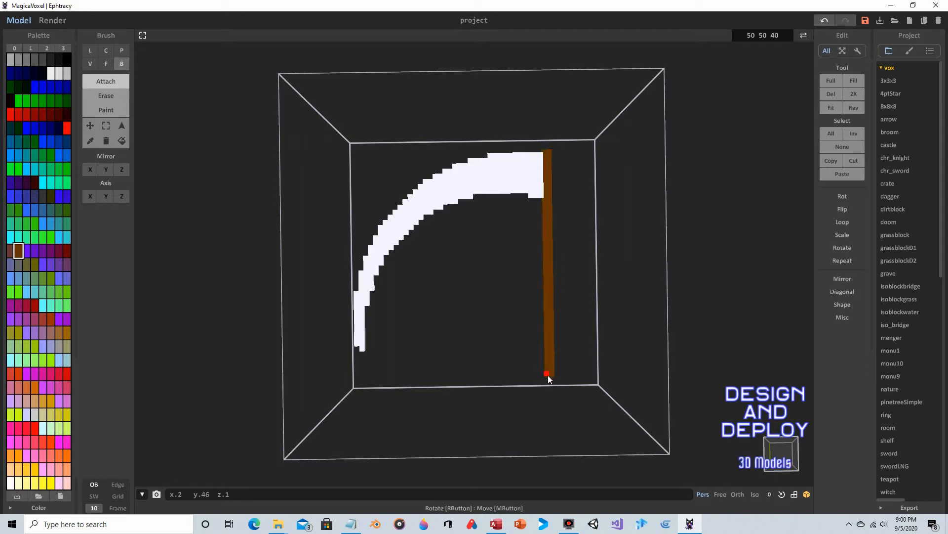
# - Thicken the brown handle in height and width by extruding its long faces in Face attach mode
pyautogui.moveTo(581, 352); pyautogui.dragTo(642, 206, button='right')
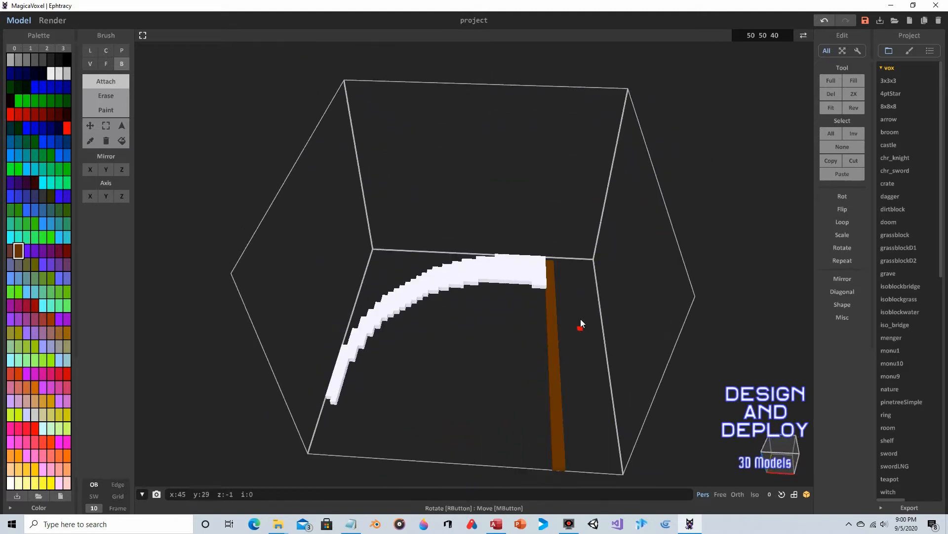
pyautogui.moveTo(580, 321); pyautogui.dragTo(583, 292, button='right')
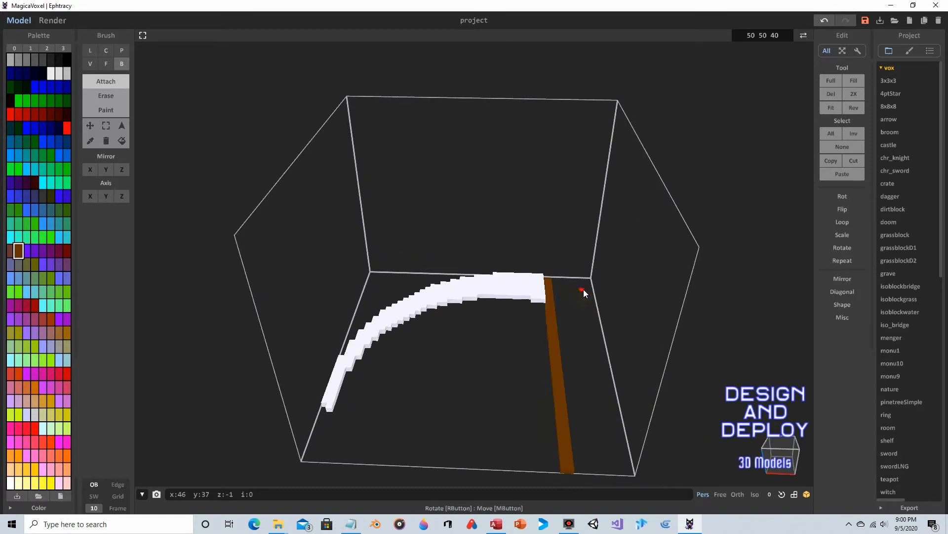
pyautogui.click(108, 65)
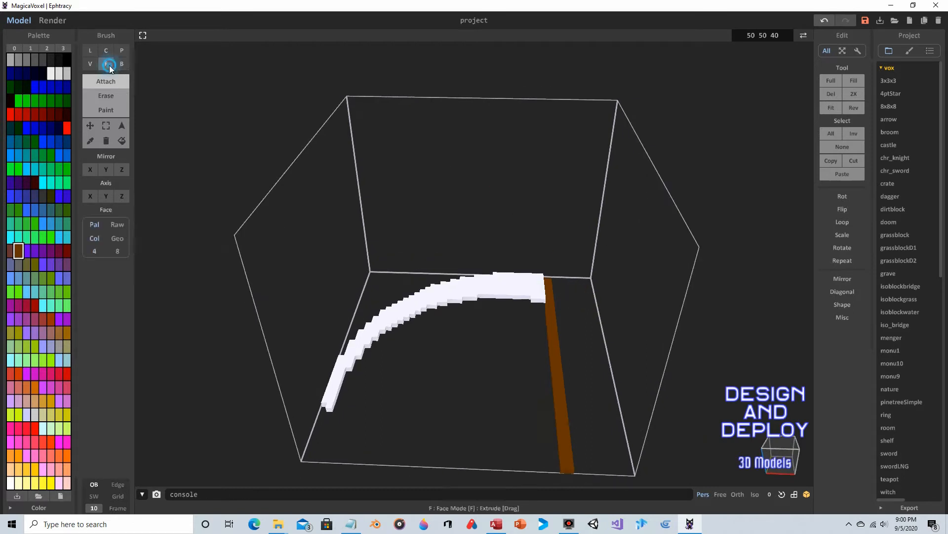
pyautogui.click(556, 359)
pyautogui.moveTo(564, 362); pyautogui.dragTo(436, 343, button='right')
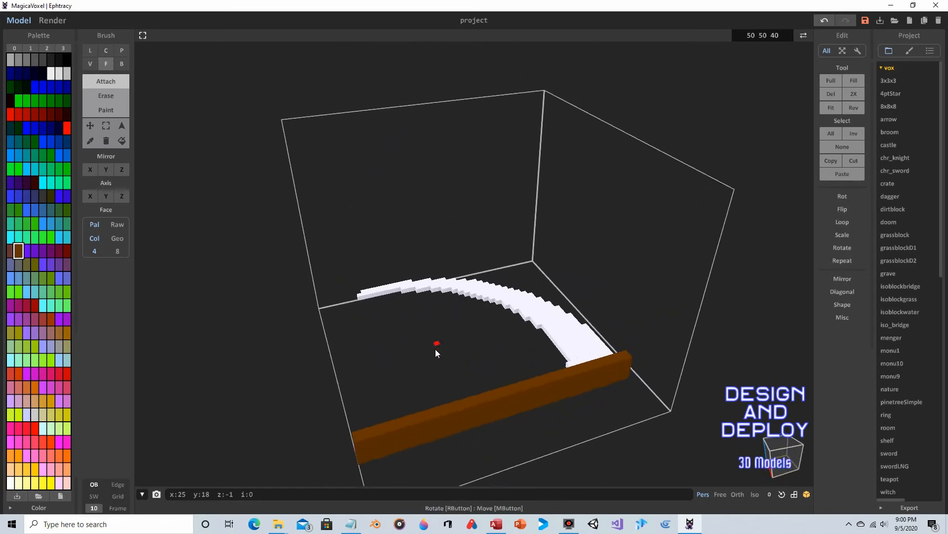
pyautogui.scroll(-2, 447, 380)
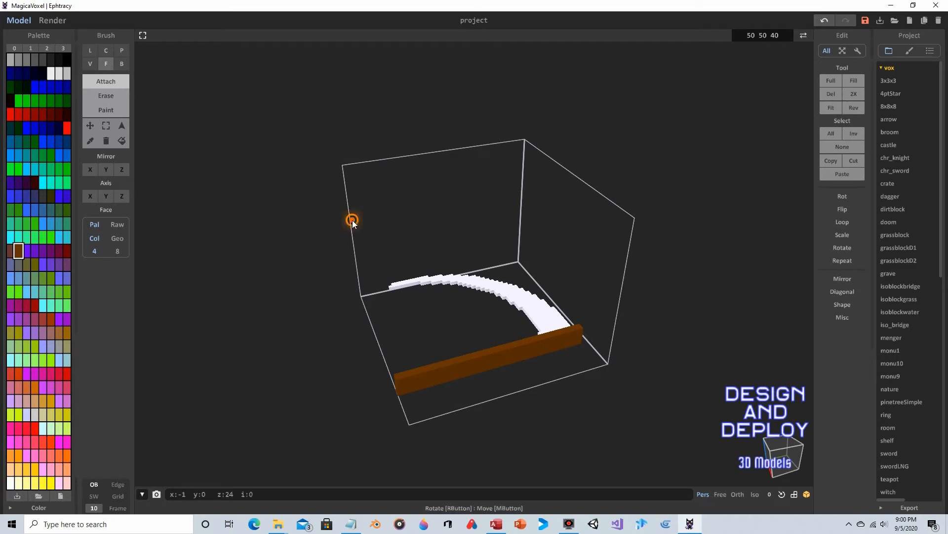
pyautogui.moveTo(353, 217); pyautogui.dragTo(330, 180, button='right')
pyautogui.click(461, 351)
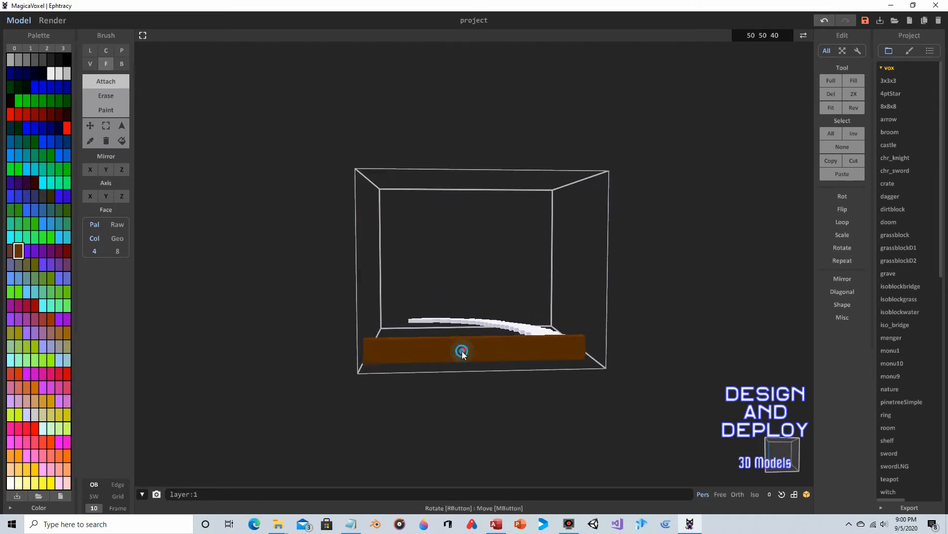
pyautogui.moveTo(462, 350); pyautogui.dragTo(531, 351, button='right')
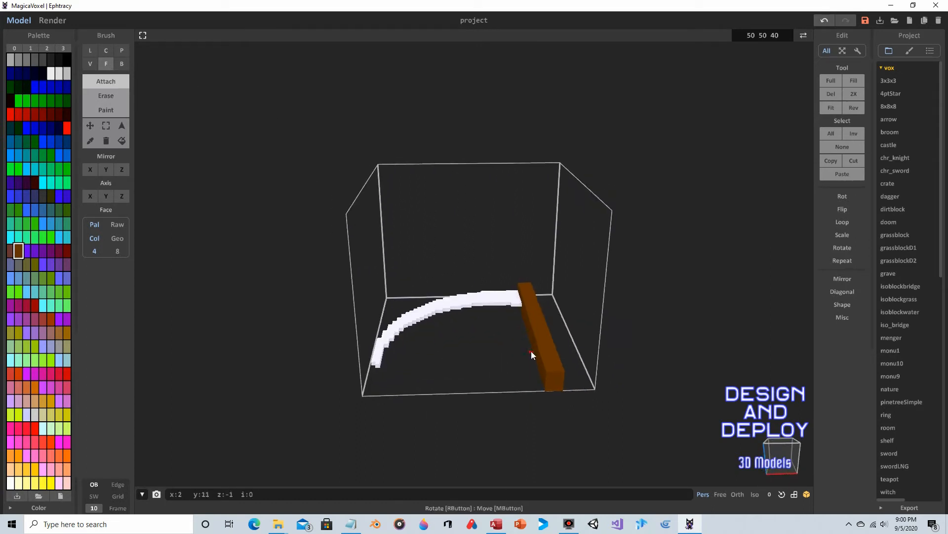
# - Erase a one-voxel line along each of the handle's two upper long edges in Line mode
pyautogui.moveTo(536, 308); pyautogui.dragTo(575, 254, button='right')
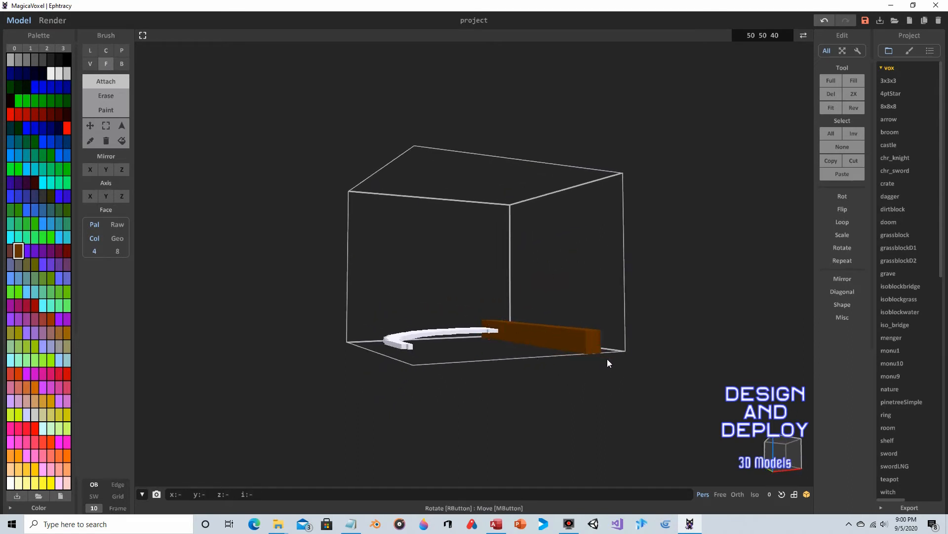
pyautogui.moveTo(607, 363); pyautogui.dragTo(542, 369, button='right')
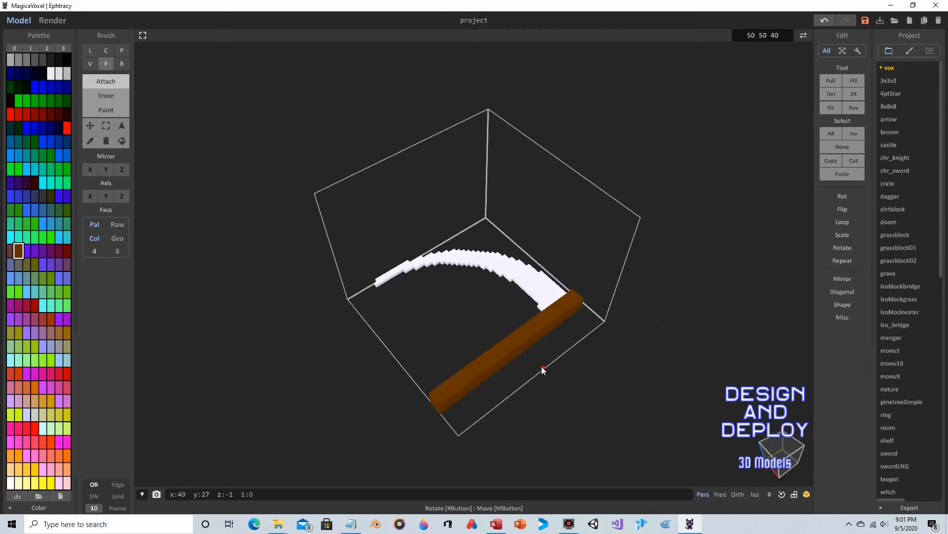
pyautogui.moveTo(442, 312); pyautogui.dragTo(514, 312, button='right')
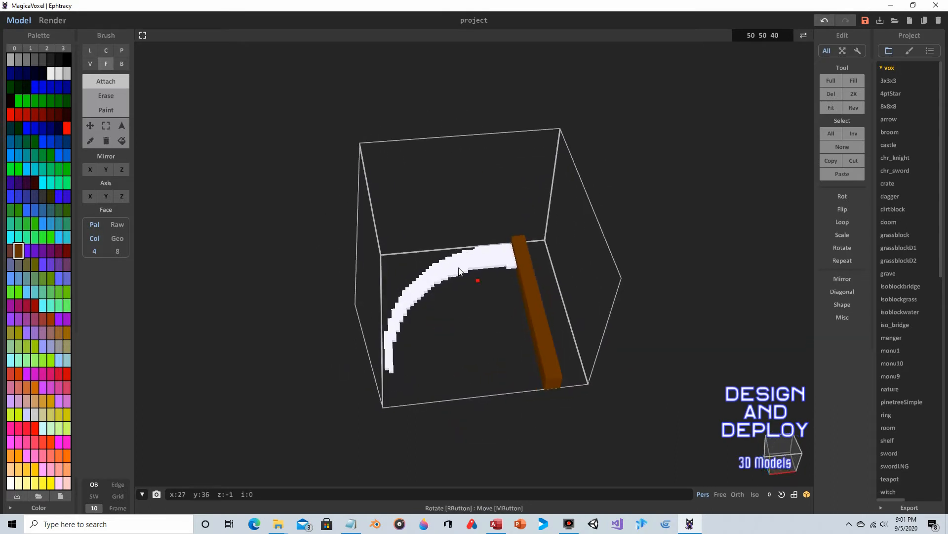
pyautogui.moveTo(421, 227); pyautogui.dragTo(497, 192, button='right')
pyautogui.moveTo(329, 153); pyautogui.dragTo(339, 162, button='right')
pyautogui.click(112, 96)
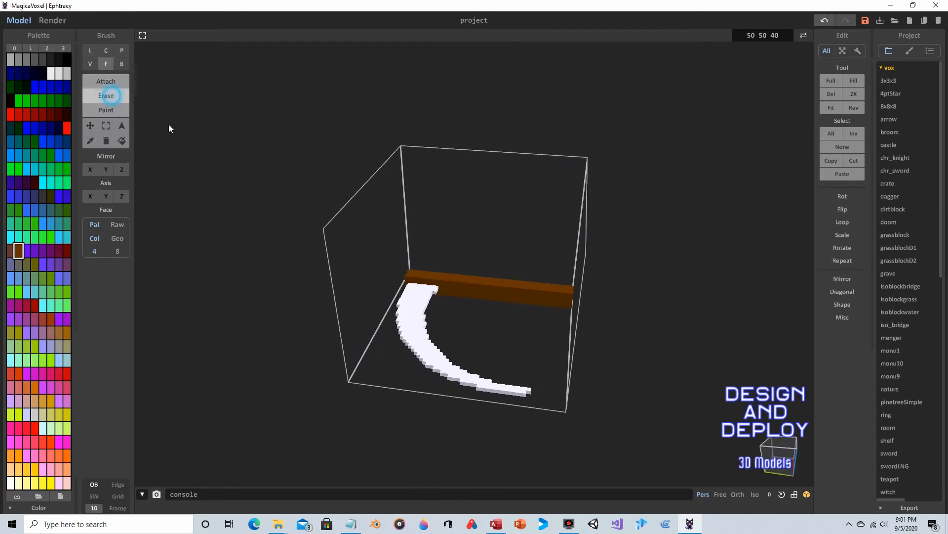
pyautogui.click(90, 50)
pyautogui.moveTo(377, 218)
pyautogui.mouseDown(button='right')
pyautogui.moveTo(387, 221)
pyautogui.moveTo(405, 292)
pyautogui.moveTo(402, 268)
pyautogui.mouseUp(button='right')
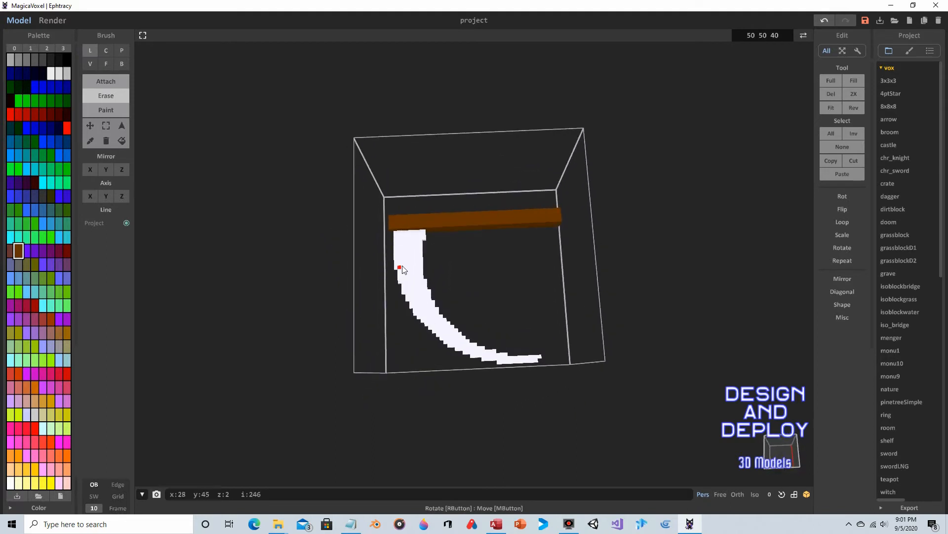
pyautogui.scroll(5, 403, 267)
pyautogui.moveTo(476, 222); pyautogui.dragTo(434, 250, button='right')
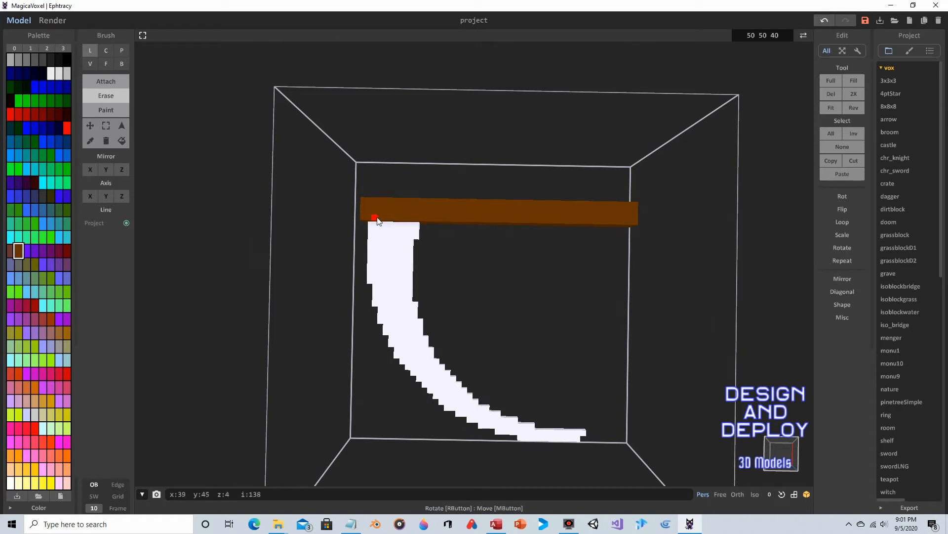
pyautogui.click(362, 218)
pyautogui.moveTo(371, 218); pyautogui.dragTo(486, 219)
pyautogui.moveTo(675, 203); pyautogui.dragTo(464, 180, button='right')
pyautogui.moveTo(305, 371); pyautogui.dragTo(470, 372)
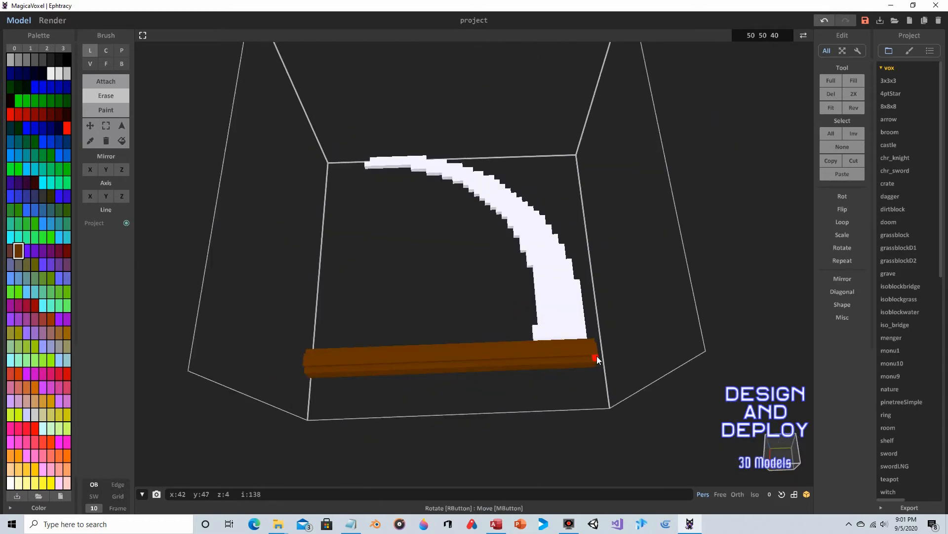
# - Erase a one-voxel line along each of the handle's two lower long edges to round off its cross-section
pyautogui.moveTo(602, 363)
pyautogui.mouseDown(button='right')
pyautogui.moveTo(602, 247)
pyautogui.moveTo(603, 275)
pyautogui.mouseUp(button='right')
pyautogui.moveTo(240, 423); pyautogui.dragTo(590, 415)
pyautogui.moveTo(630, 427); pyautogui.dragTo(552, 299, button='right')
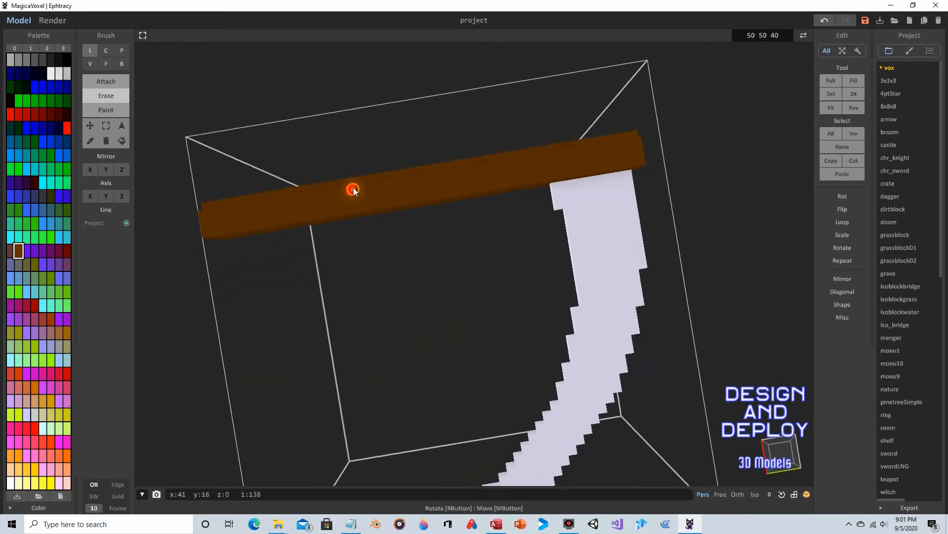
pyautogui.moveTo(354, 188); pyautogui.dragTo(375, 301, button='right')
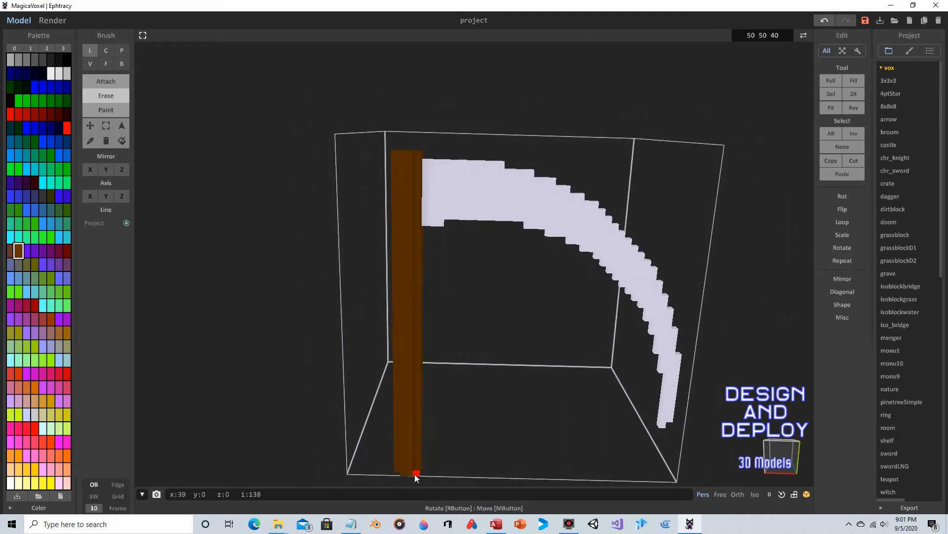
pyautogui.moveTo(429, 466); pyautogui.dragTo(459, 446, button='right')
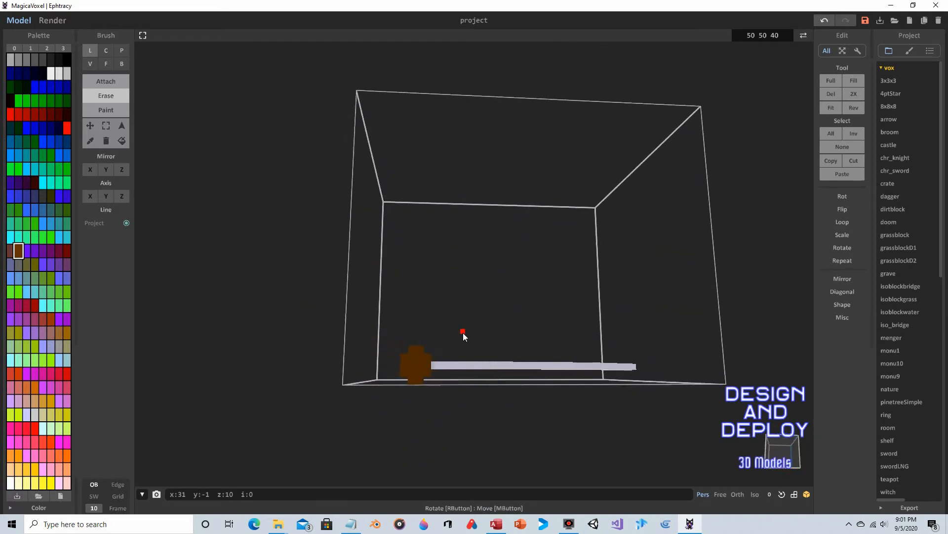
pyautogui.moveTo(464, 333); pyautogui.dragTo(395, 348, button='right')
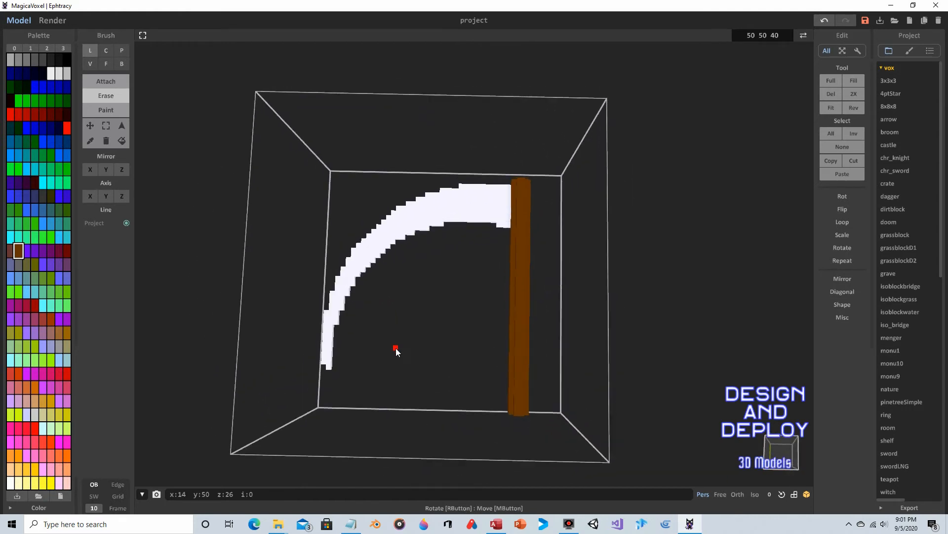
pyautogui.moveTo(567, 357); pyautogui.dragTo(633, 356, button='right')
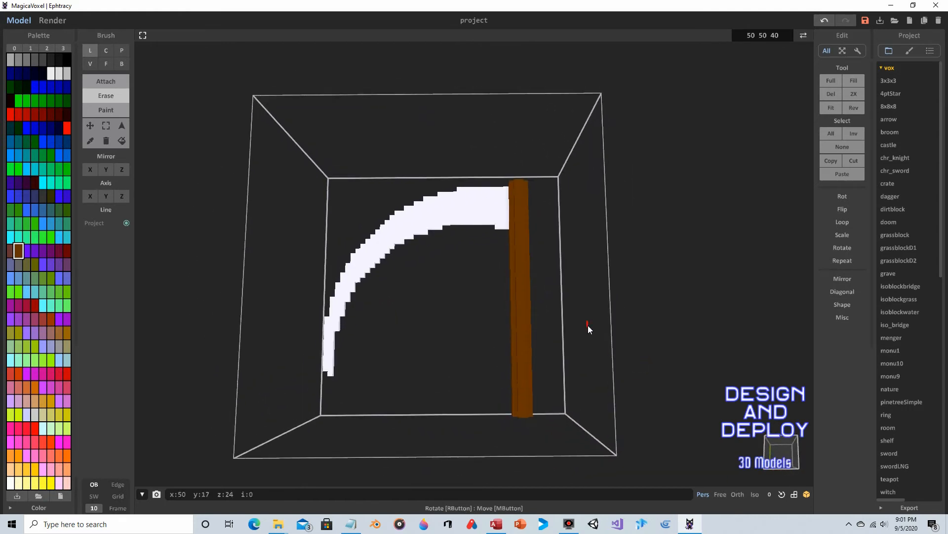
# - Resize the model volume to 50 60 40 and move the whole scythe 5 voxels along positive Y
pyautogui.click(763, 35)
pyautogui.press('Return')
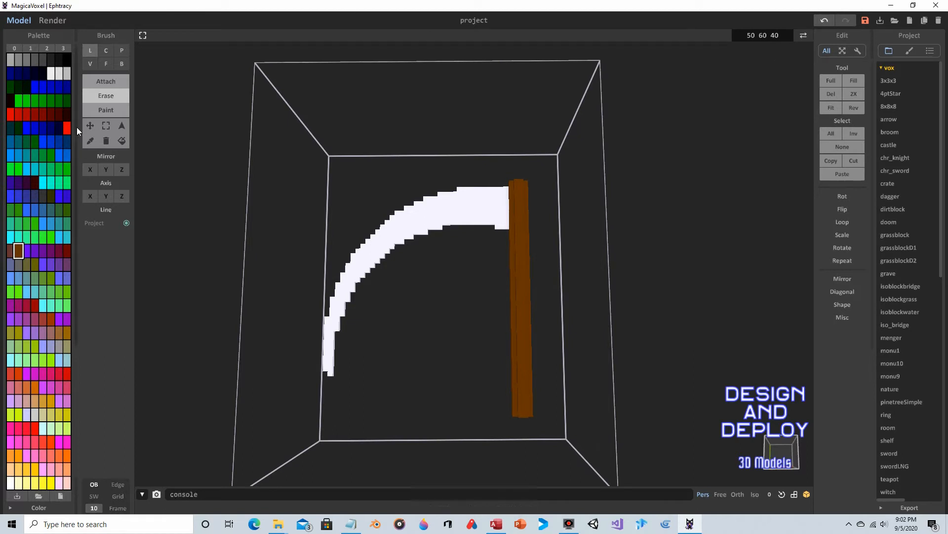
pyautogui.click(89, 127)
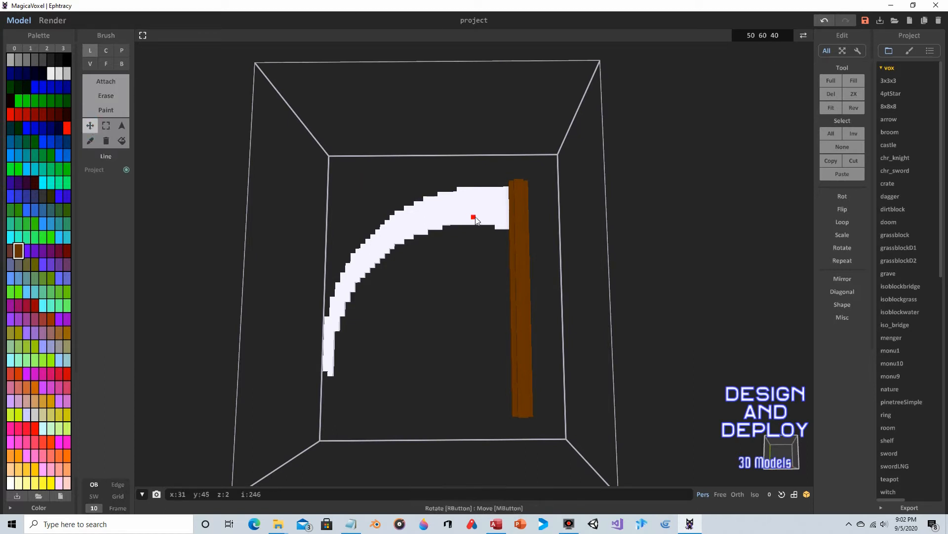
pyautogui.moveTo(480, 213); pyautogui.dragTo(483, 204)
pyautogui.moveTo(483, 196); pyautogui.dragTo(483, 191)
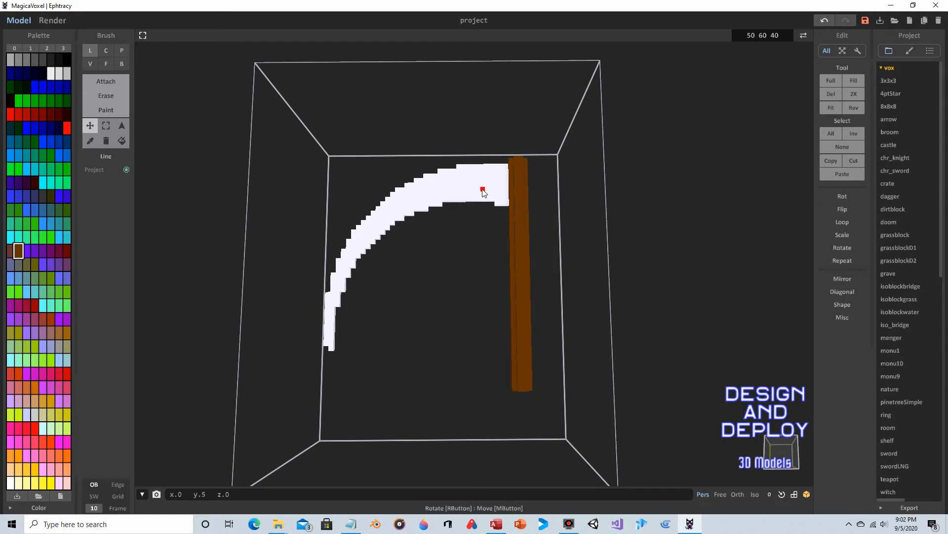
# - Extend the handle's free end along negative Y to the volume boundary with Face attach mode
pyautogui.moveTo(568, 330); pyautogui.dragTo(510, 310, button='right')
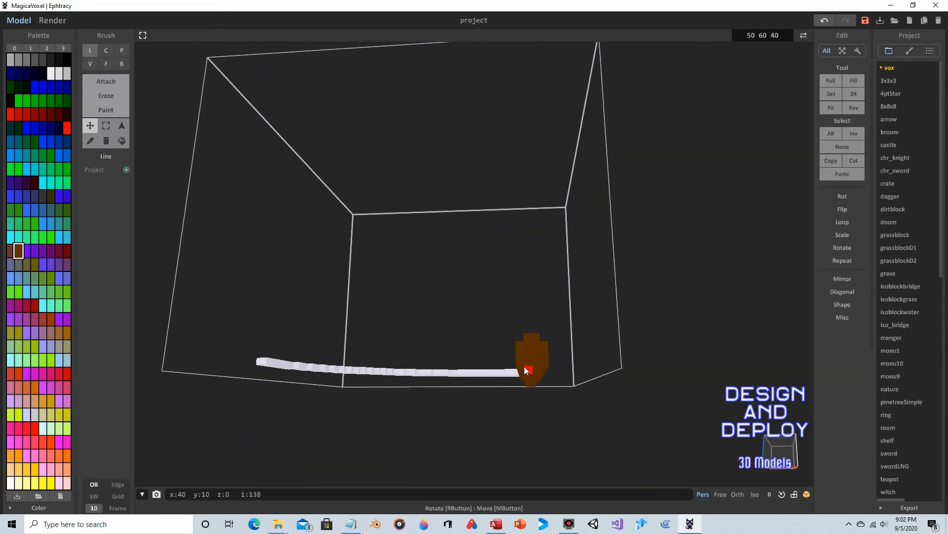
pyautogui.click(106, 64)
pyautogui.click(99, 82)
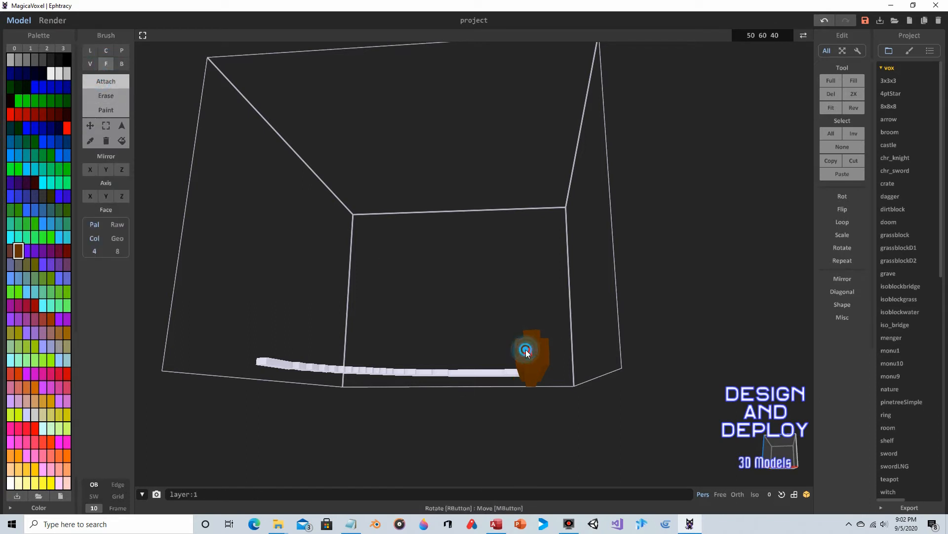
pyautogui.moveTo(526, 349); pyautogui.dragTo(557, 387, button='right')
pyautogui.click(552, 404)
pyautogui.moveTo(673, 462)
pyautogui.mouseDown(button='right')
pyautogui.moveTo(612, 392)
pyautogui.moveTo(573, 391)
pyautogui.moveTo(576, 459)
pyautogui.moveTo(584, 381)
pyautogui.moveTo(571, 438)
pyautogui.moveTo(561, 362)
pyautogui.moveTo(559, 434)
pyautogui.mouseUp(button='right')
pyautogui.moveTo(515, 304)
pyautogui.mouseDown(button='right')
pyautogui.moveTo(536, 237)
pyautogui.moveTo(534, 203)
pyautogui.mouseUp(button='right')
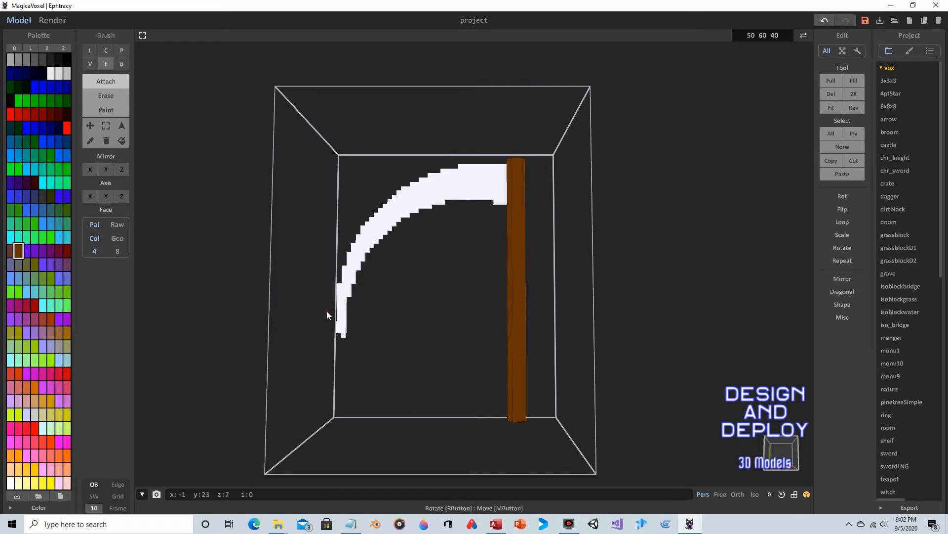
pyautogui.moveTo(328, 313); pyautogui.dragTo(411, 254, button='right')
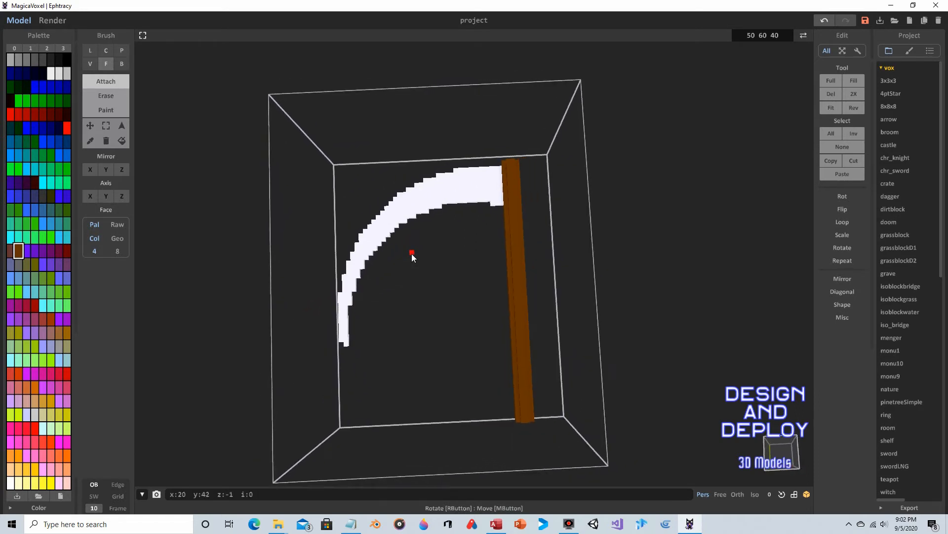
# - Paint the blade's inner cutting edge light grey from the handle to the tip with a size 1 3D Voxel brush
pyautogui.click(106, 51)
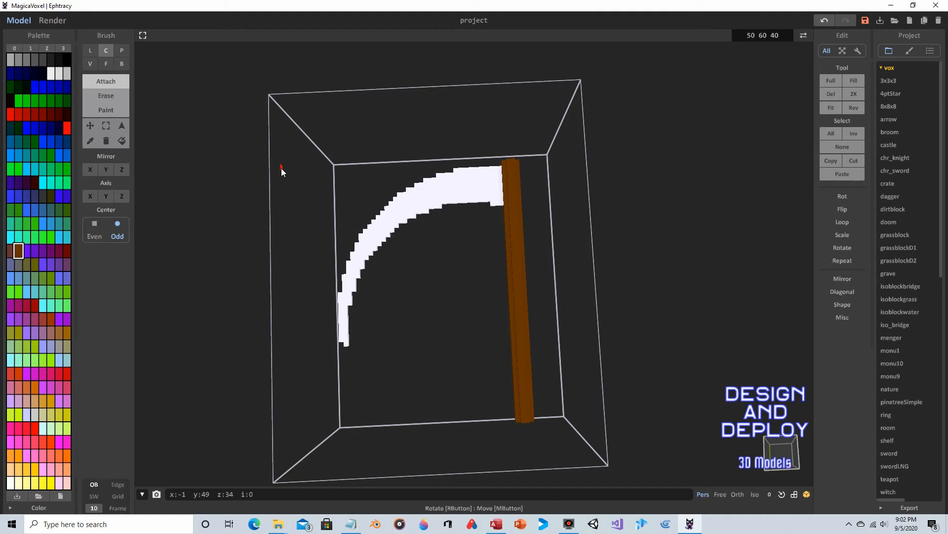
pyautogui.click(90, 63)
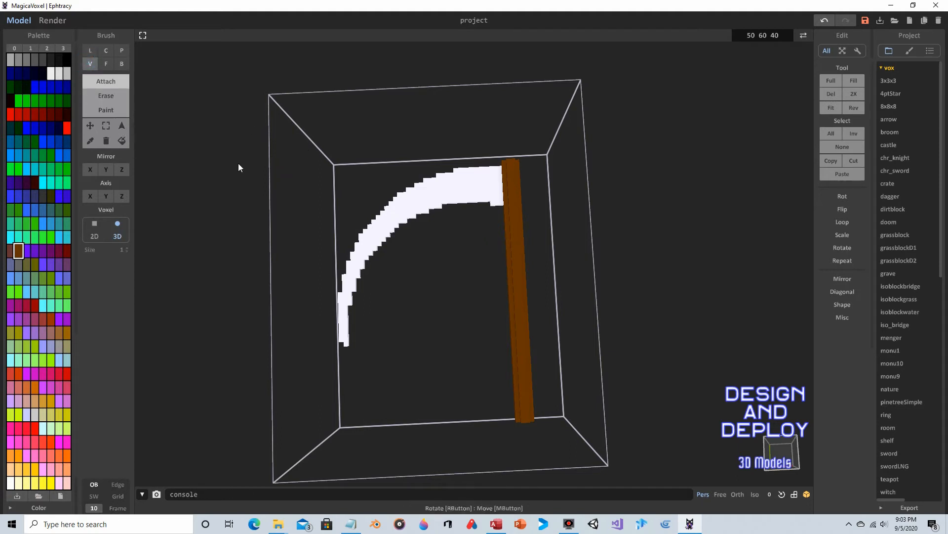
pyautogui.click(98, 108)
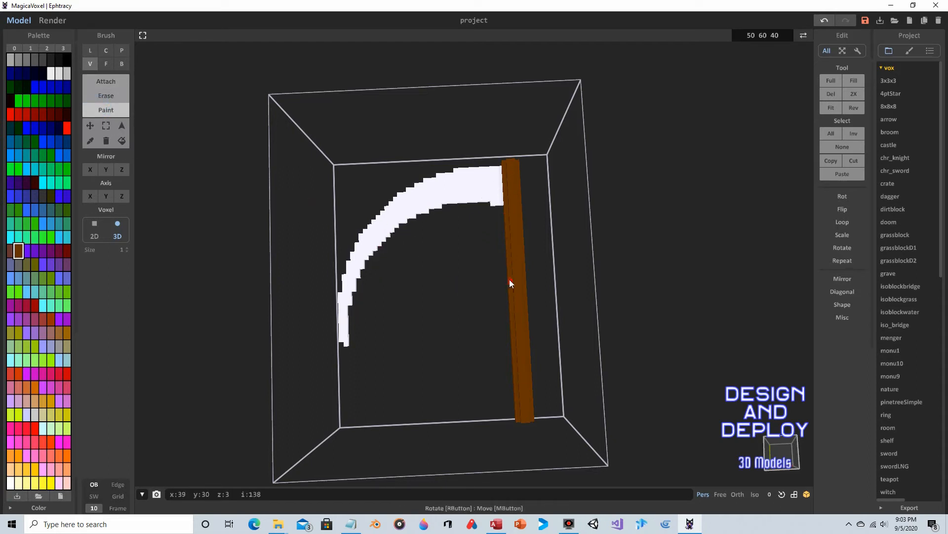
pyautogui.moveTo(452, 280)
pyautogui.mouseDown(button='right')
pyautogui.moveTo(510, 285)
pyautogui.moveTo(435, 267)
pyautogui.moveTo(449, 292)
pyautogui.moveTo(455, 280)
pyautogui.mouseUp(button='right')
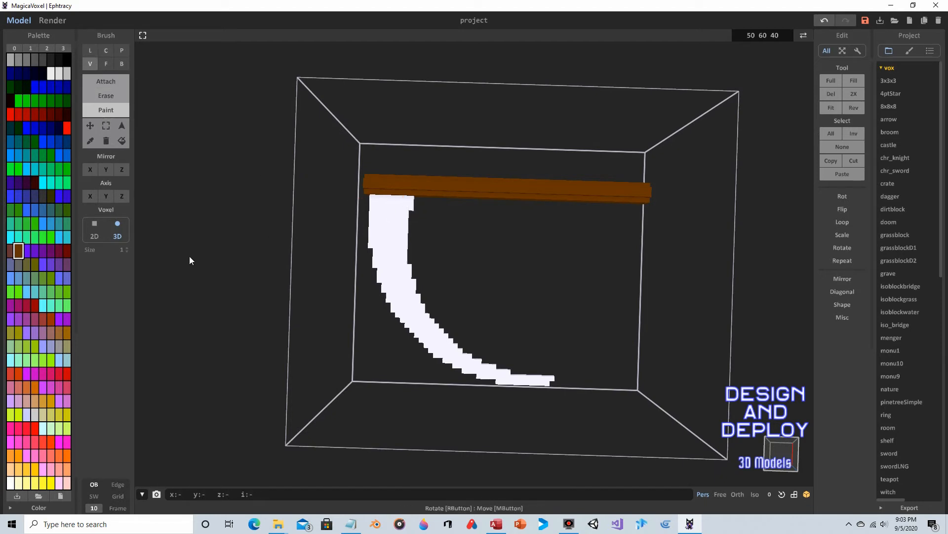
pyautogui.click(67, 73)
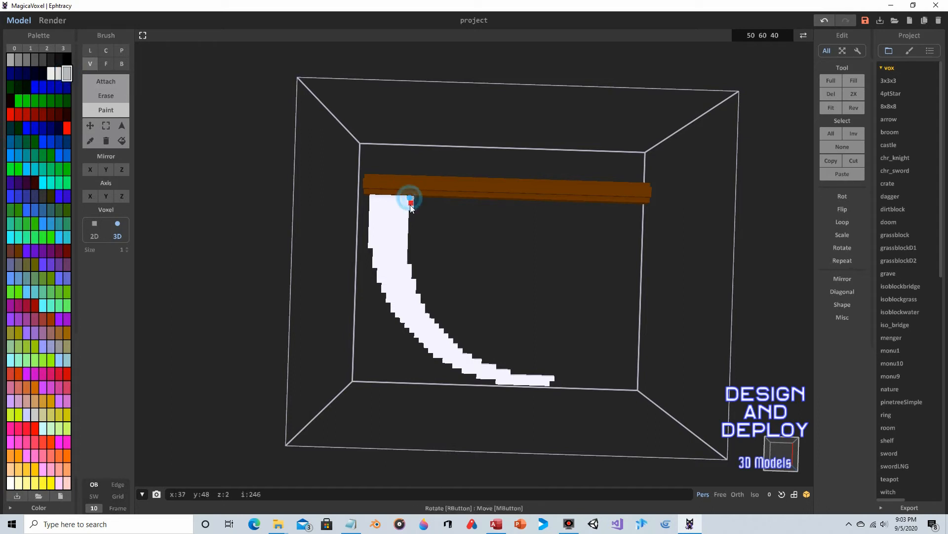
pyautogui.moveTo(410, 205)
pyautogui.mouseDown()
pyautogui.moveTo(402, 198)
pyautogui.moveTo(404, 251)
pyautogui.moveTo(398, 199)
pyautogui.moveTo(396, 235)
pyautogui.moveTo(422, 312)
pyautogui.moveTo(473, 359)
pyautogui.moveTo(553, 380)
pyautogui.moveTo(514, 379)
pyautogui.mouseUp()
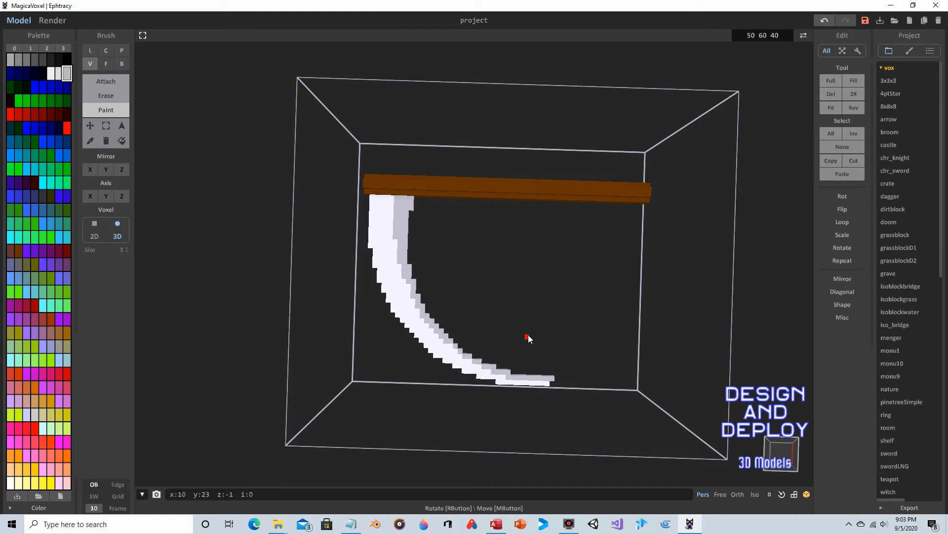
pyautogui.moveTo(527, 334)
pyautogui.mouseDown(button='right')
pyautogui.moveTo(433, 285)
pyautogui.moveTo(400, 256)
pyautogui.moveTo(535, 295)
pyautogui.mouseUp(button='right')
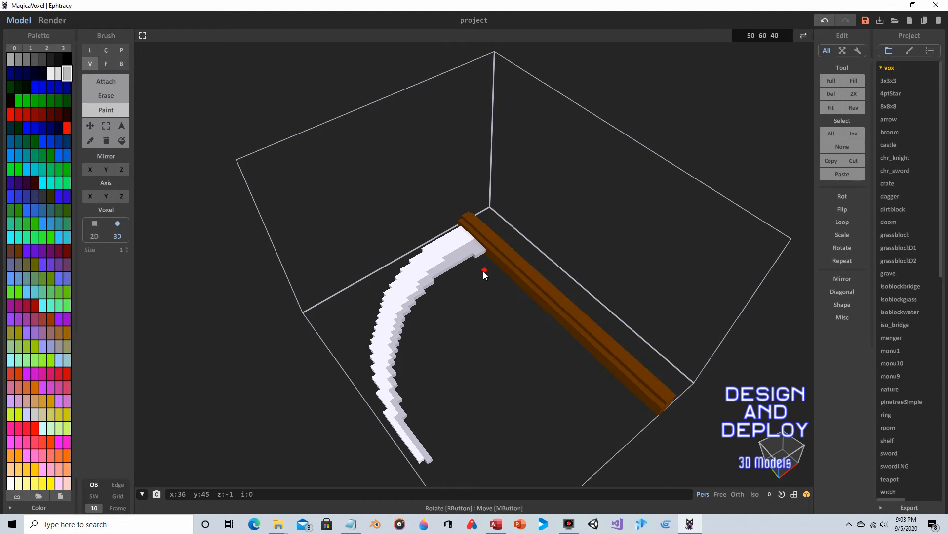
pyautogui.moveTo(621, 177)
pyautogui.mouseDown(button='right')
pyautogui.moveTo(594, 178)
pyautogui.moveTo(574, 161)
pyautogui.moveTo(472, 197)
pyautogui.moveTo(466, 271)
pyautogui.moveTo(487, 258)
pyautogui.moveTo(451, 282)
pyautogui.moveTo(479, 250)
pyautogui.mouseUp(button='right')
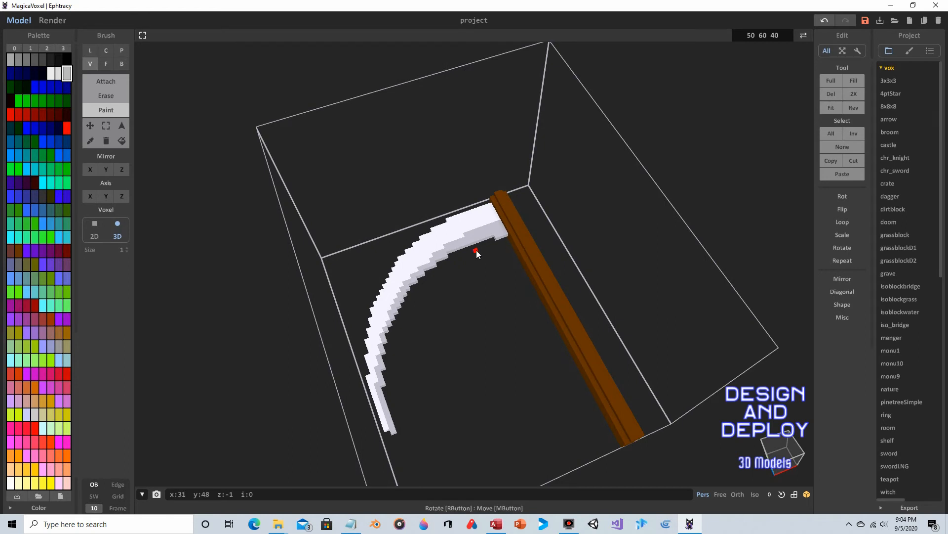
pyautogui.click(881, 507)
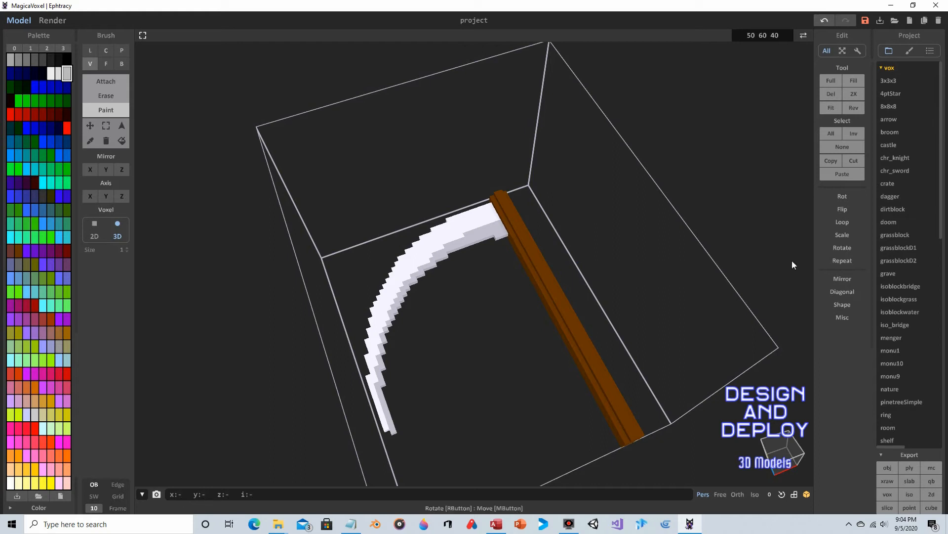
pyautogui.click(911, 454)
# - Resize the model volume to 50 70 40 and move the whole scythe 5 voxels along negative Y
pyautogui.moveTo(791, 340); pyautogui.dragTo(614, 215, button='right')
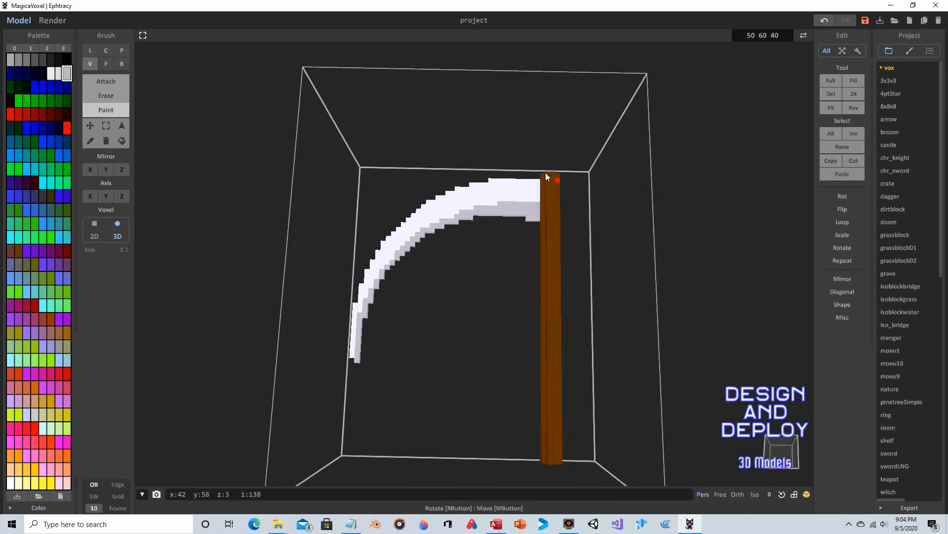
pyautogui.moveTo(550, 164); pyautogui.dragTo(599, 221, button='right')
pyautogui.click(760, 35)
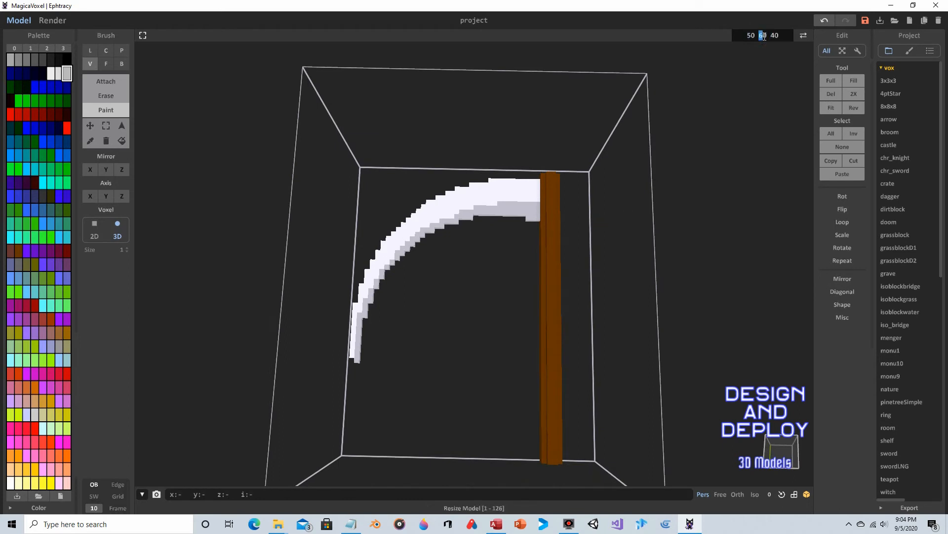
pyautogui.write('70')
pyautogui.press('Return')
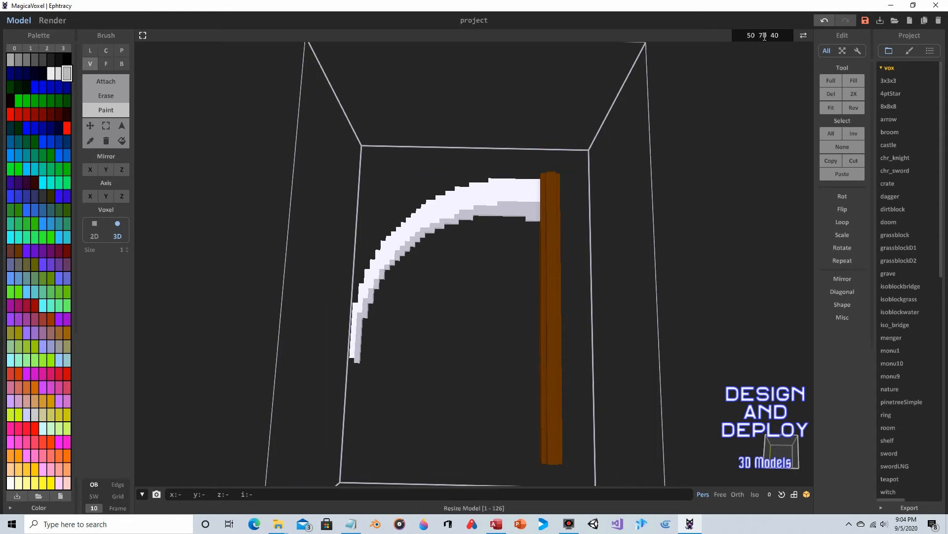
pyautogui.moveTo(503, 149); pyautogui.dragTo(508, 157, button='right')
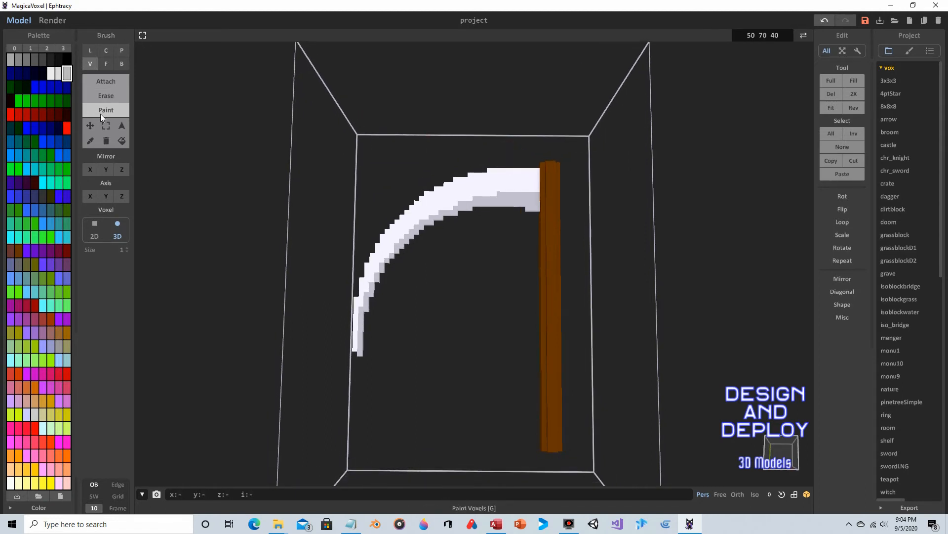
pyautogui.click(90, 126)
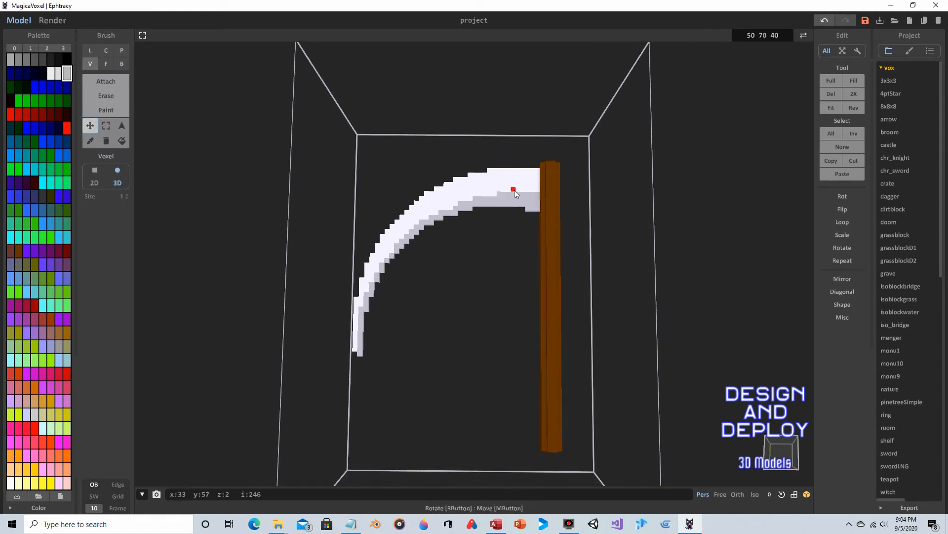
pyautogui.moveTo(514, 190); pyautogui.dragTo(520, 214)
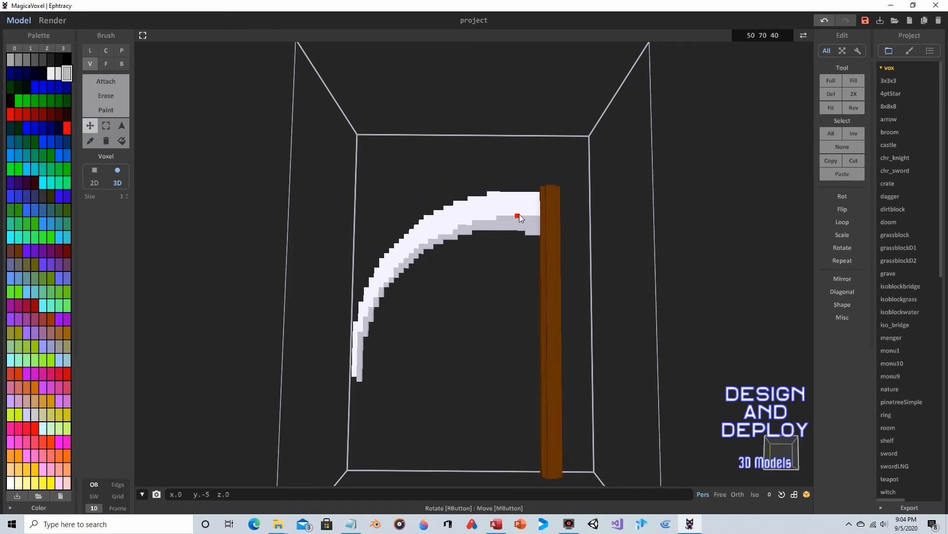
# - Extend the handle's blade end with a dark grey cap using Face attach mode
pyautogui.moveTo(588, 257); pyautogui.dragTo(380, 180, button='right')
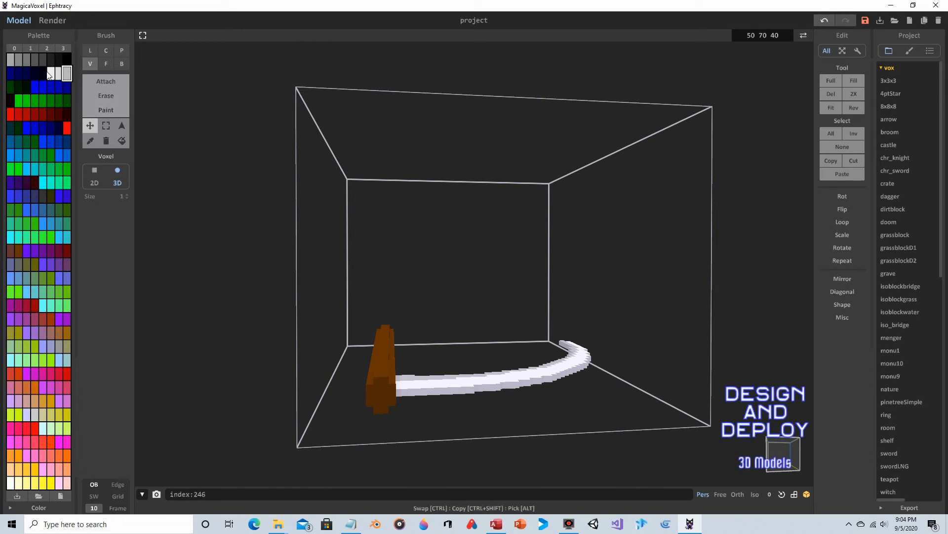
pyautogui.click(26, 61)
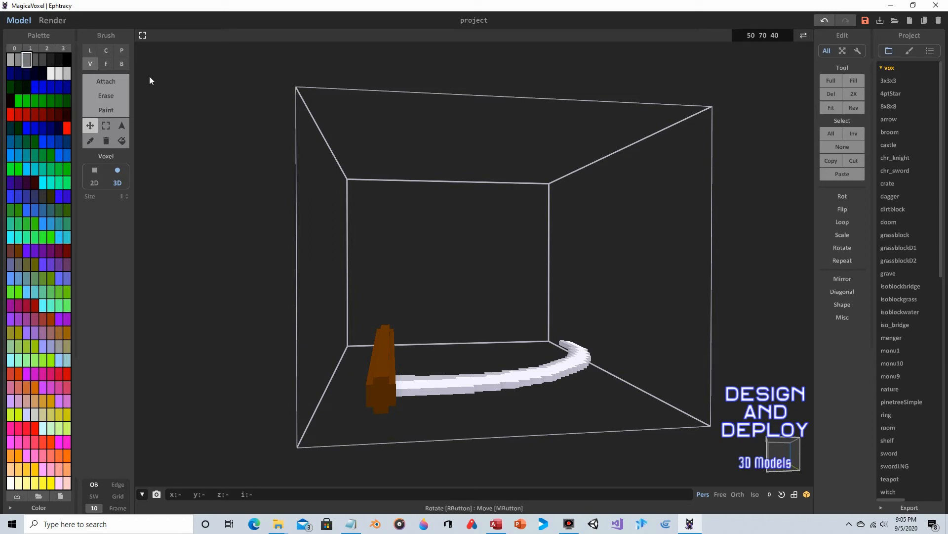
pyautogui.click(106, 64)
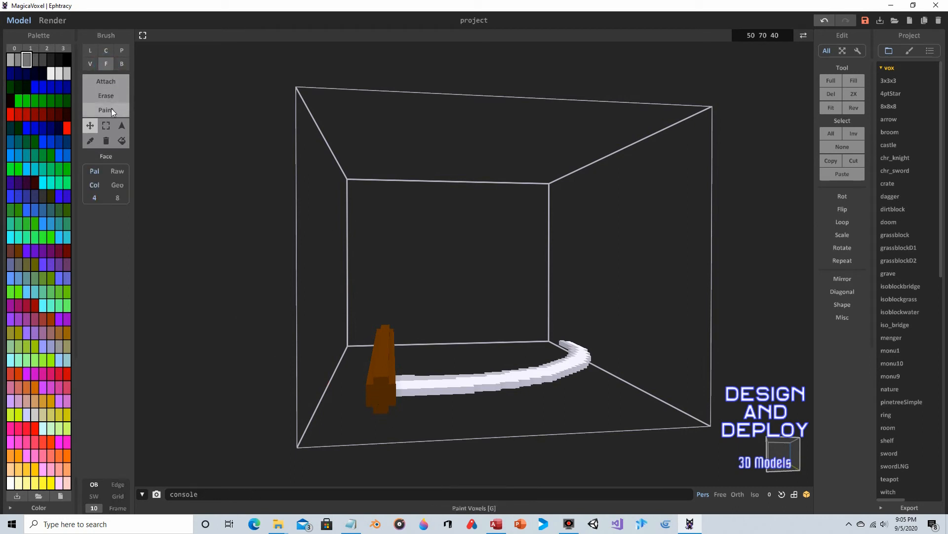
pyautogui.click(105, 82)
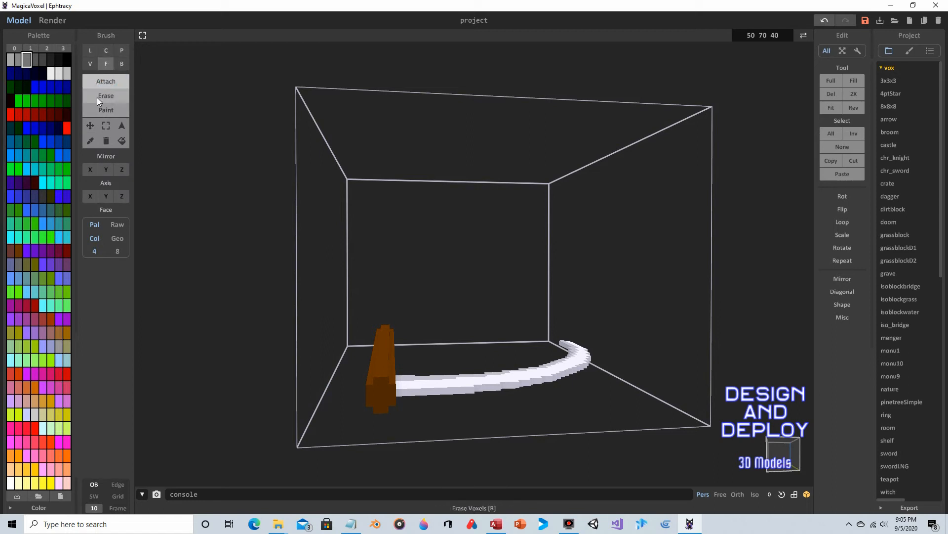
pyautogui.click(374, 396)
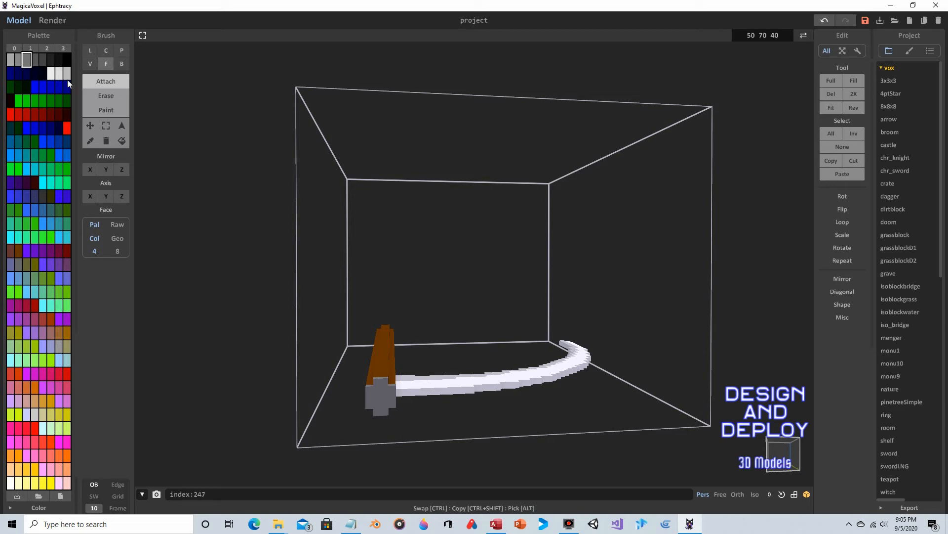
pyautogui.moveTo(372, 229)
pyautogui.mouseDown(button='right')
pyautogui.moveTo(425, 230)
pyautogui.moveTo(371, 233)
pyautogui.mouseUp(button='right')
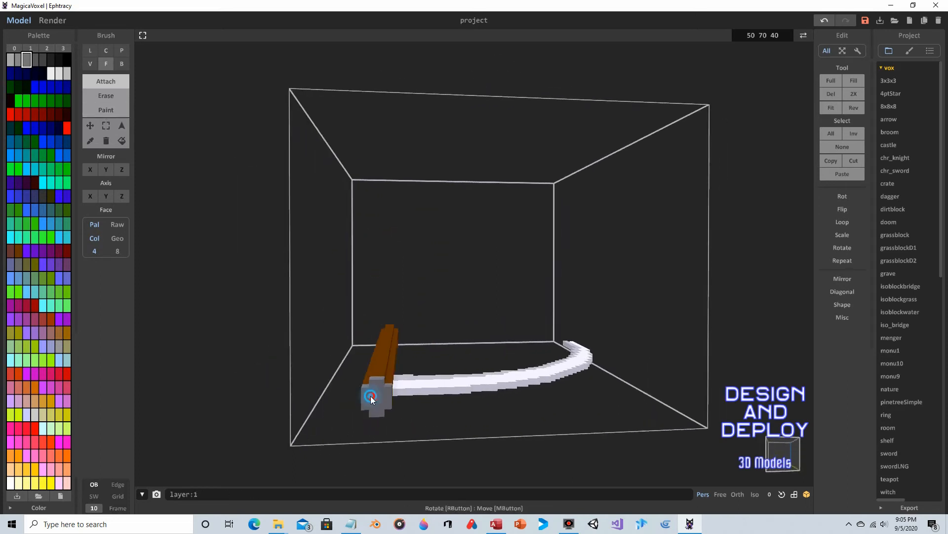
pyautogui.moveTo(374, 419); pyautogui.dragTo(346, 373, button='right')
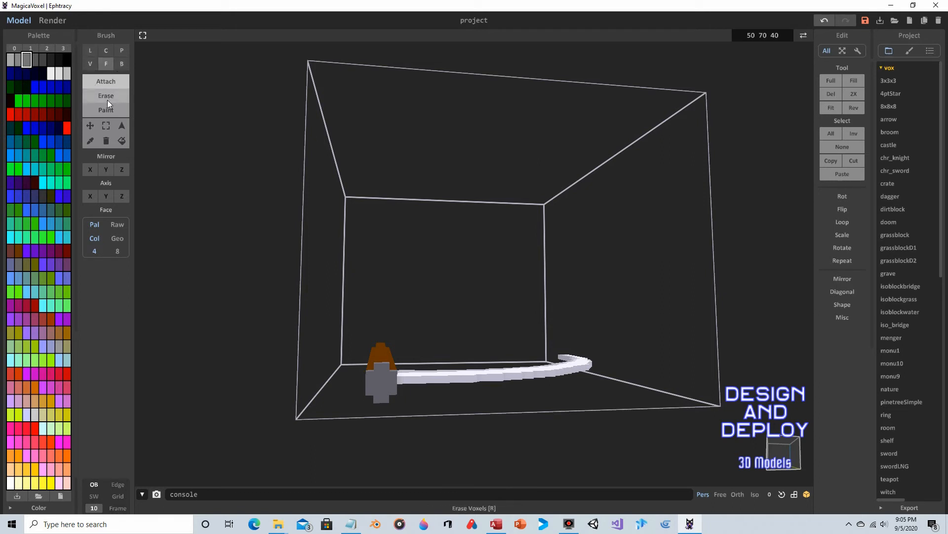
# - Attach a small dark grey box of voxels to the cap's end face with the Box brush
pyautogui.click(122, 65)
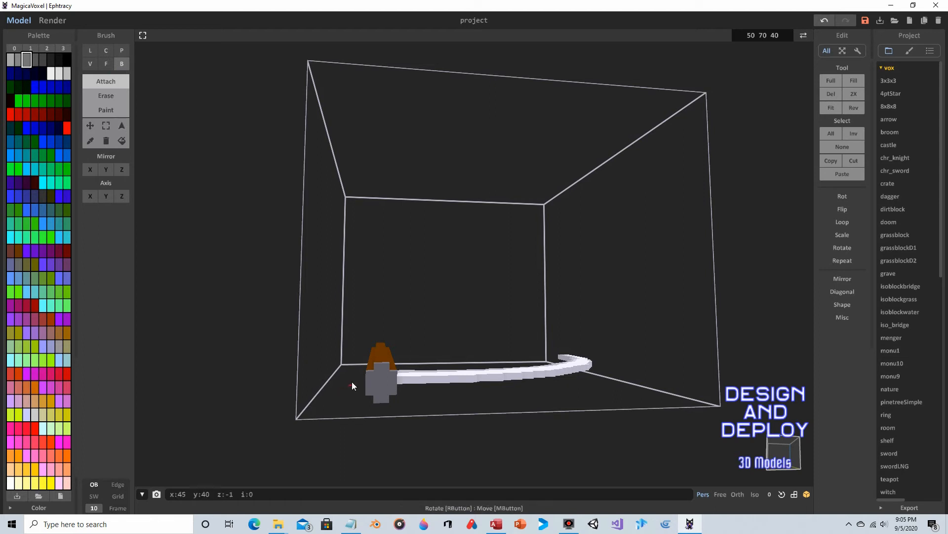
pyautogui.moveTo(378, 377); pyautogui.dragTo(380, 388)
pyautogui.moveTo(381, 387); pyautogui.dragTo(398, 360, button='right')
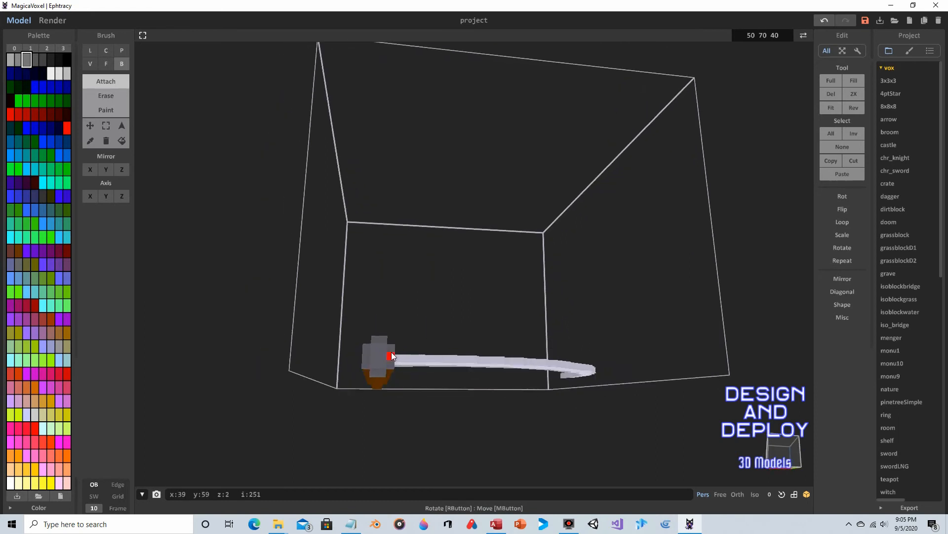
pyautogui.moveTo(396, 351); pyautogui.dragTo(388, 372, button='right')
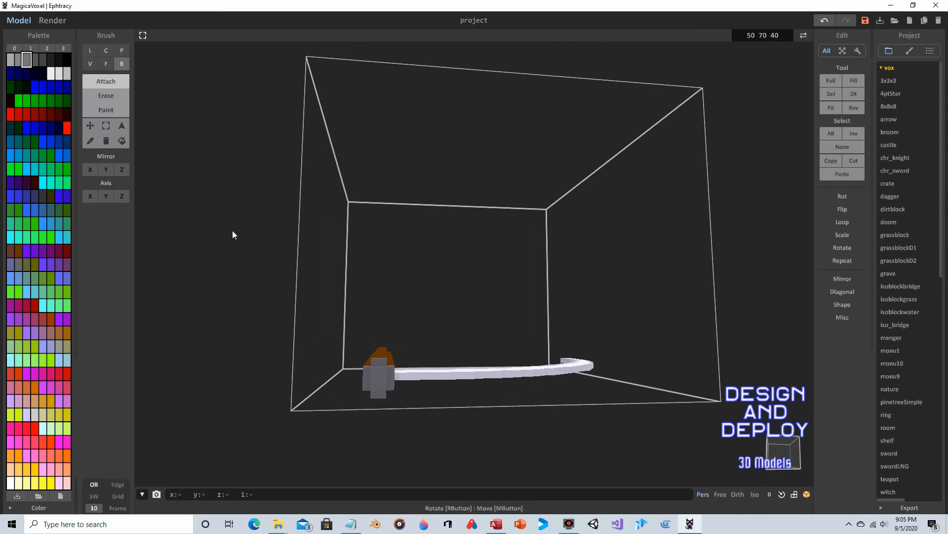
# - Attach single dark grey voxels to the cap's sides with the size 1 3D Voxel brush to widen it
pyautogui.click(91, 63)
pyautogui.moveTo(296, 282)
pyautogui.mouseDown(button='right')
pyautogui.moveTo(351, 336)
pyautogui.moveTo(352, 364)
pyautogui.mouseUp(button='right')
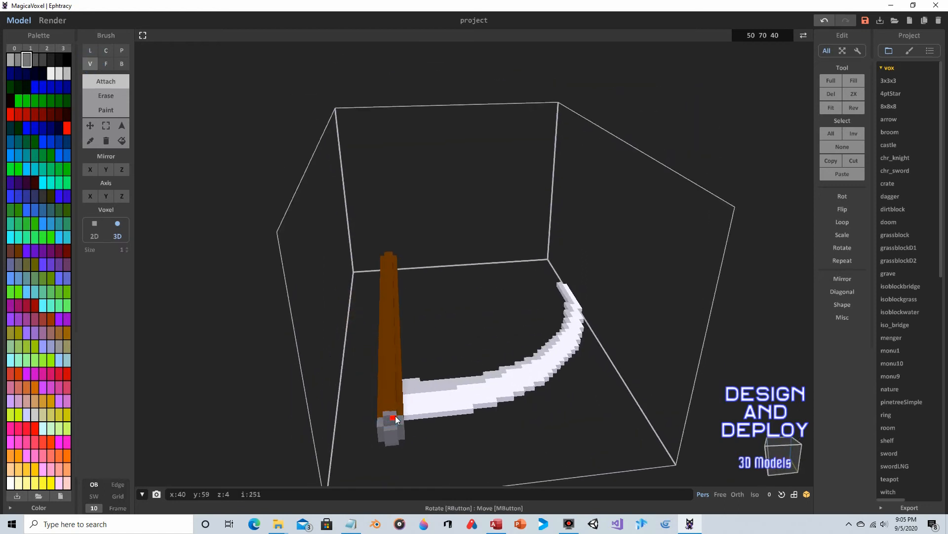
pyautogui.moveTo(399, 418); pyautogui.dragTo(346, 366, button='right')
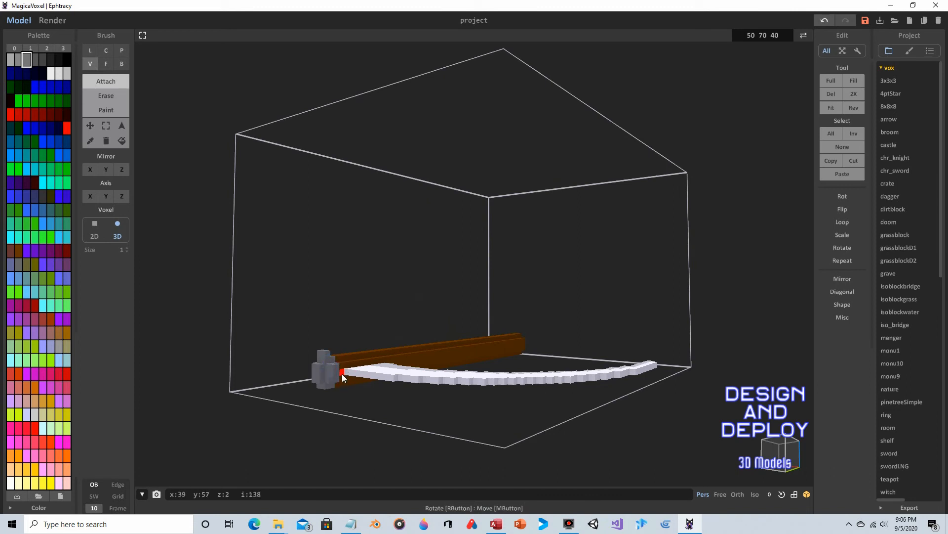
pyautogui.moveTo(325, 365); pyautogui.dragTo(496, 417, button='right')
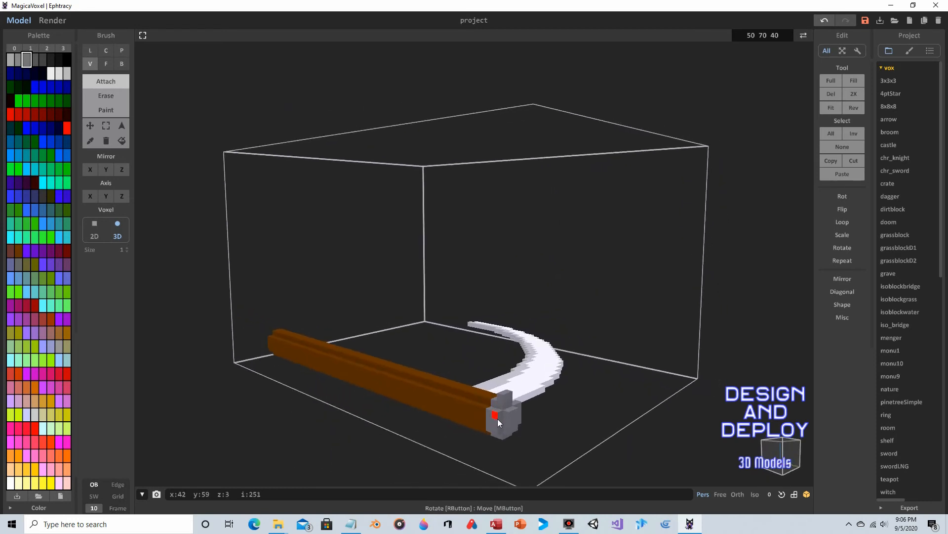
pyautogui.moveTo(496, 419); pyautogui.dragTo(419, 369, button='right')
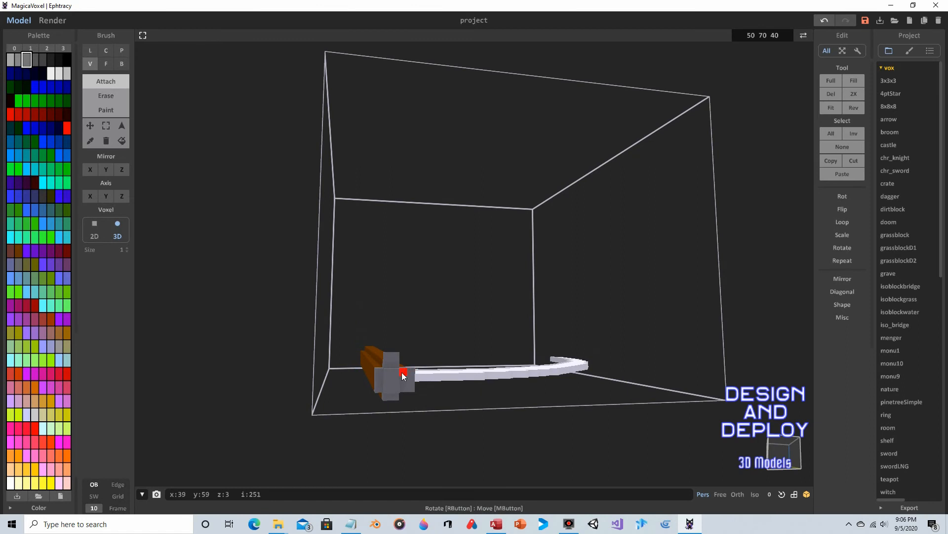
pyautogui.click(403, 391)
pyautogui.click(379, 373)
# - Undo the last attached voxel and place a grey voxel on the cap's side facing away from the blade
pyautogui.moveTo(415, 370); pyautogui.dragTo(484, 379, button='right')
pyautogui.moveTo(563, 401); pyautogui.dragTo(438, 415, button='right')
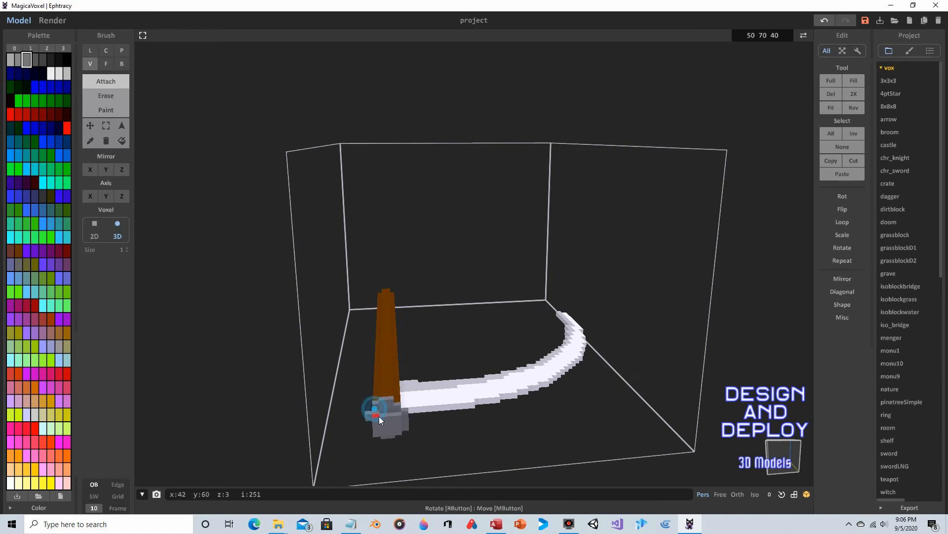
pyautogui.moveTo(379, 416); pyautogui.dragTo(455, 418, button='right')
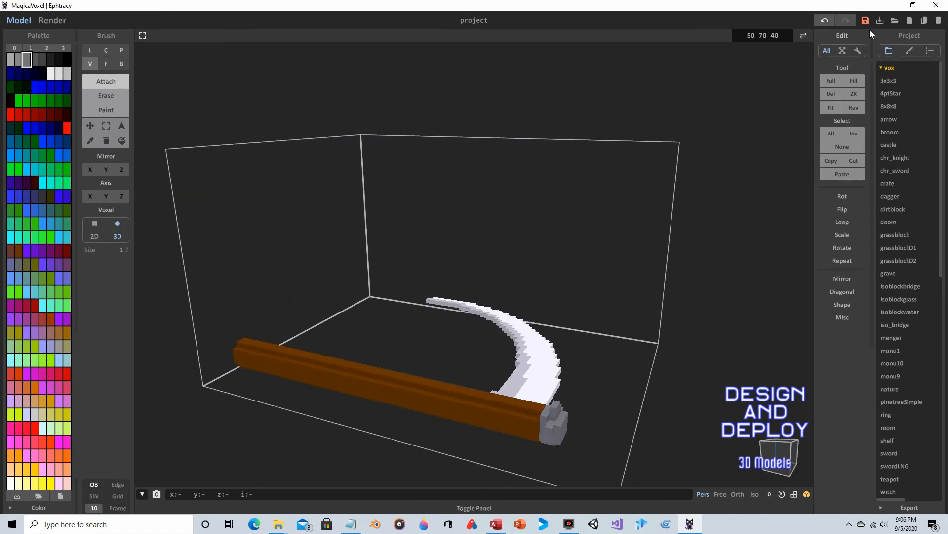
pyautogui.click(825, 20)
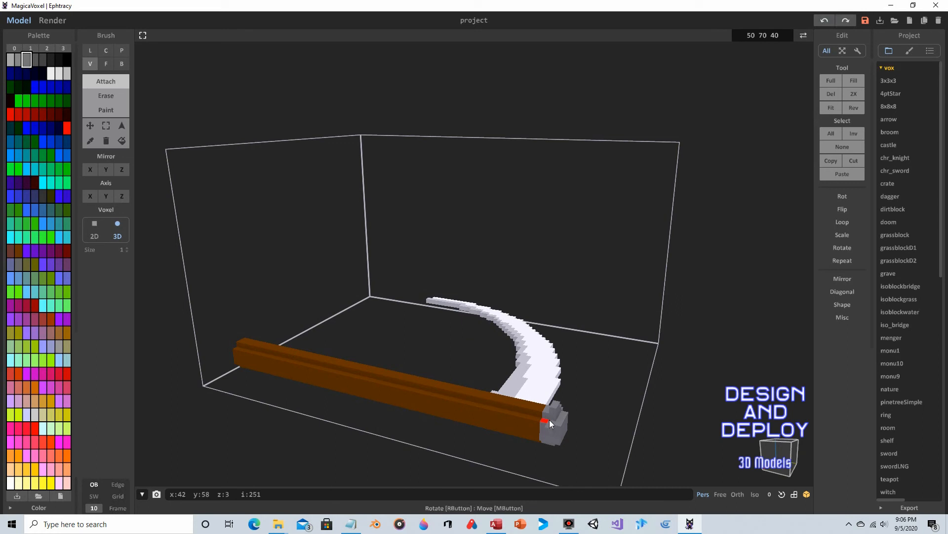
pyautogui.click(550, 420)
# - Fill out the cap's underside and lower side edges with single dark grey voxels
pyautogui.moveTo(549, 420); pyautogui.dragTo(365, 268, button='right')
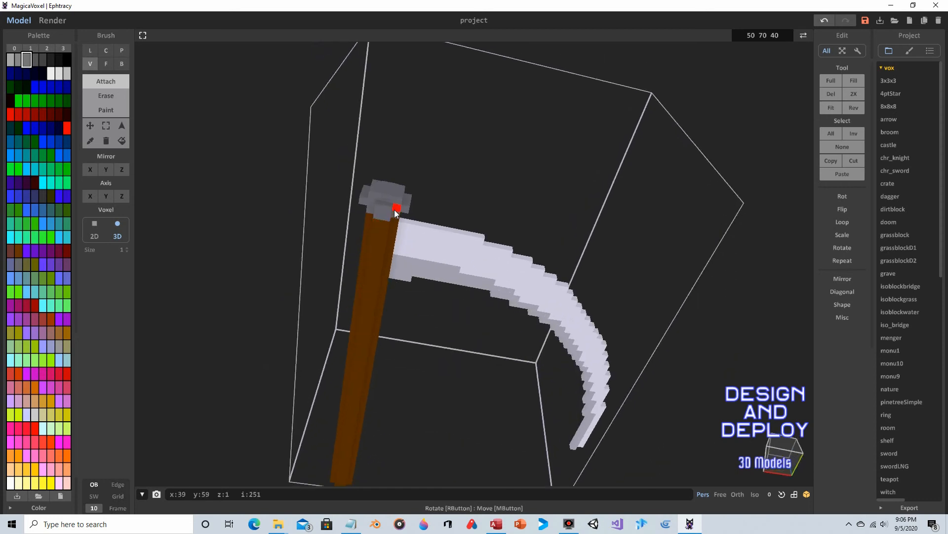
pyautogui.moveTo(394, 209); pyautogui.dragTo(402, 185, button='right')
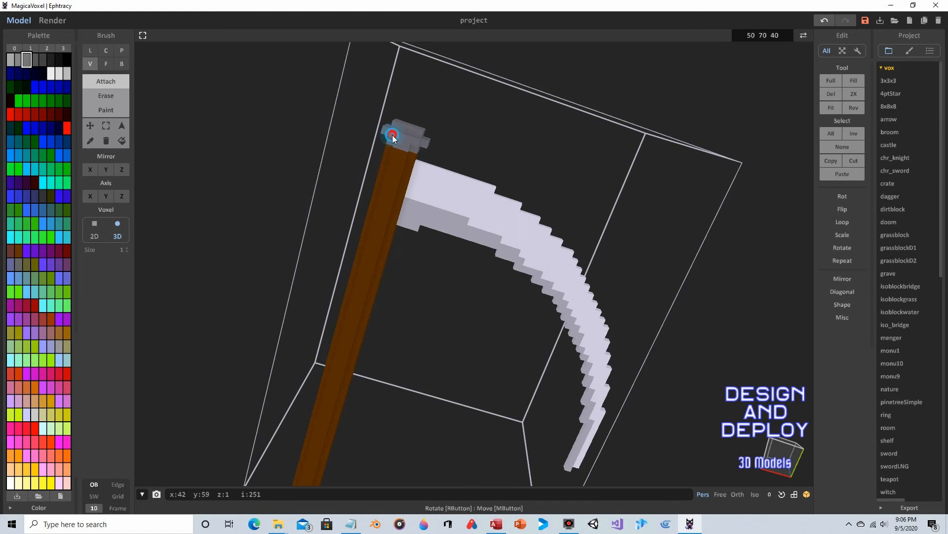
pyautogui.moveTo(392, 135); pyautogui.dragTo(387, 317, button='right')
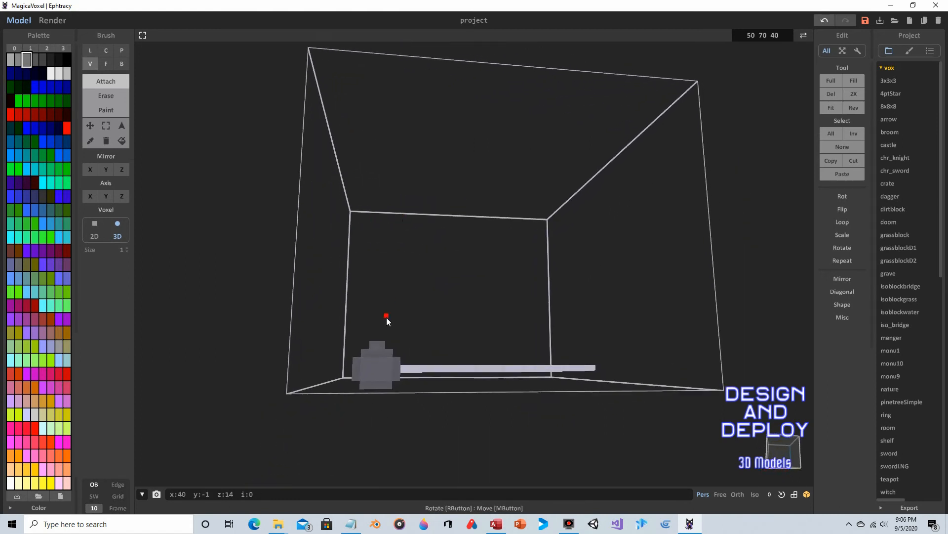
pyautogui.moveTo(397, 360); pyautogui.dragTo(391, 240, button='right')
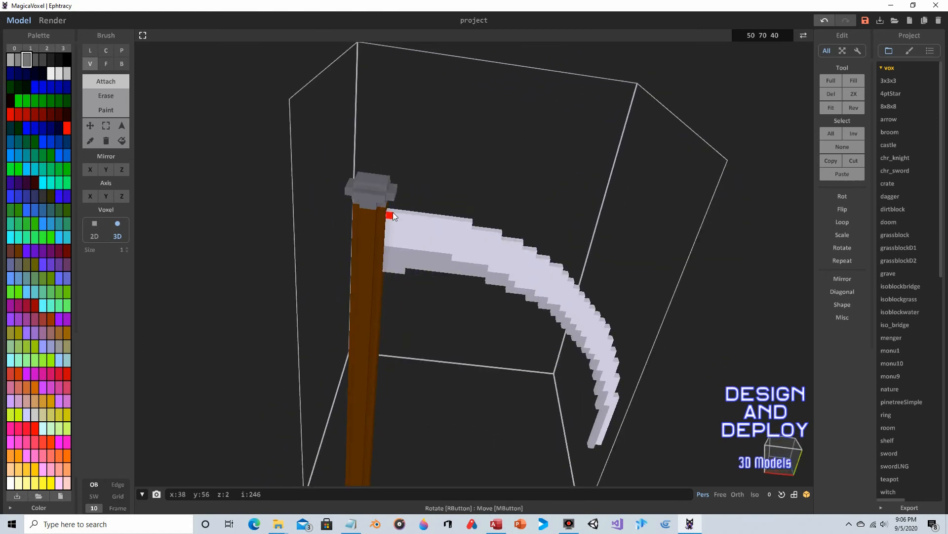
# - Build a short grey spike outward along positive Y from the centre of the cap's end face
pyautogui.moveTo(364, 198); pyautogui.dragTo(403, 270, button='right')
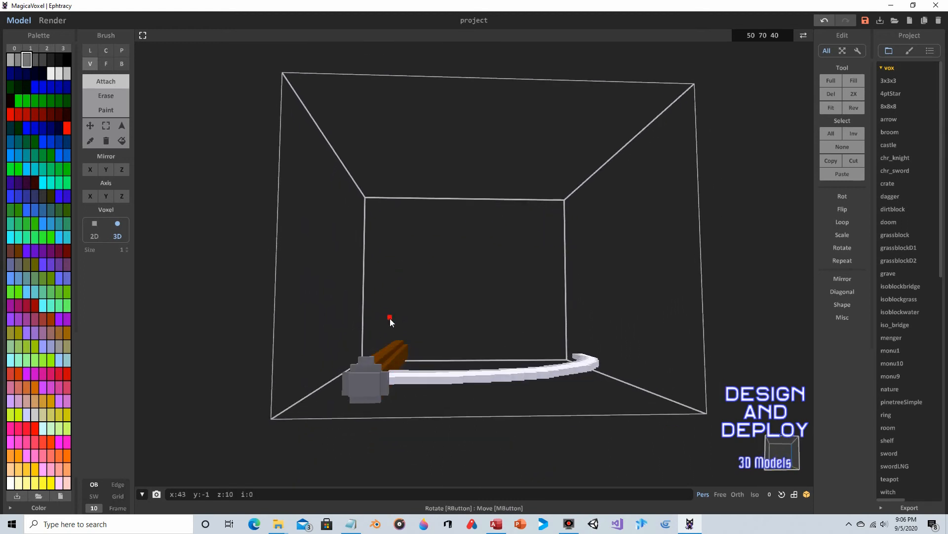
pyautogui.moveTo(389, 318); pyautogui.dragTo(407, 337, button='right')
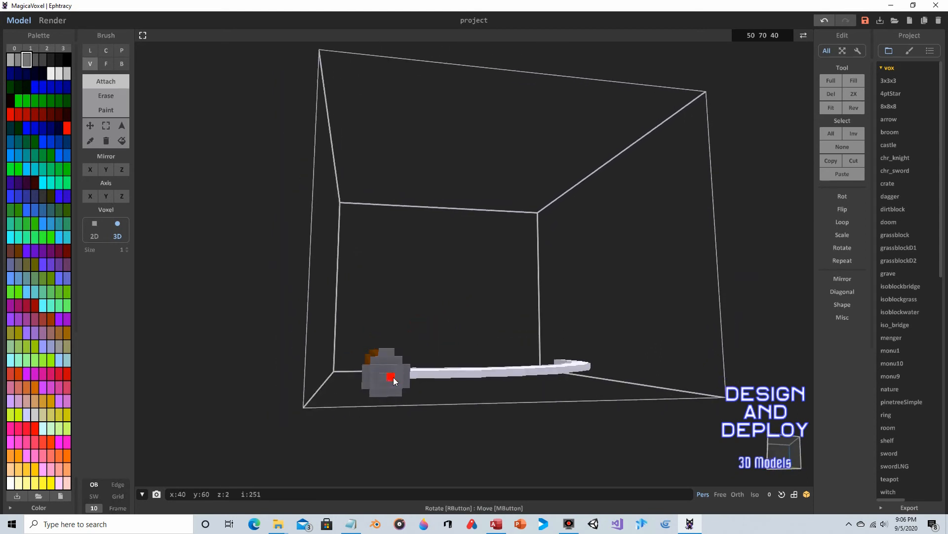
pyautogui.moveTo(403, 390); pyautogui.dragTo(511, 382, button='right')
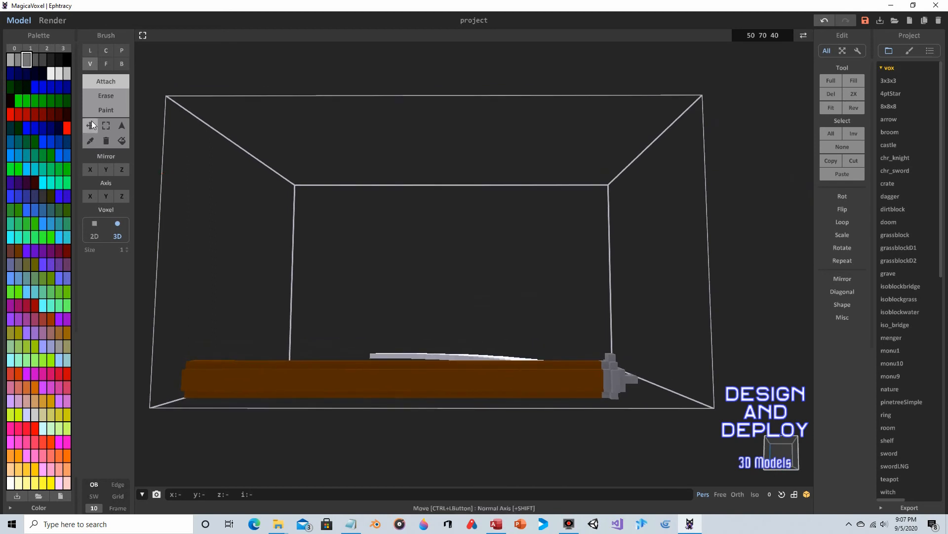
# - Examine the spiked grey end cap from its end face, top and underside
pyautogui.click(91, 124)
pyautogui.click(518, 375)
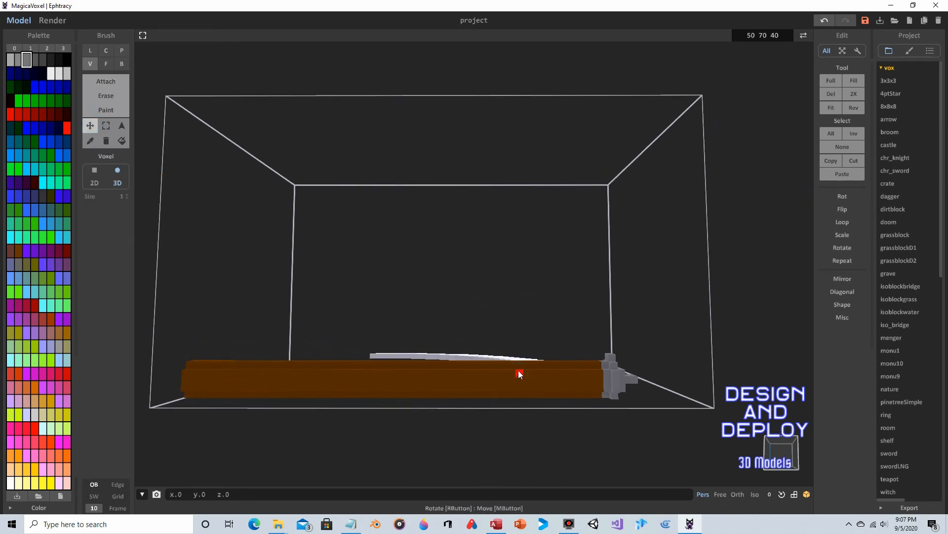
pyautogui.moveTo(576, 304)
pyautogui.mouseDown(button='right')
pyautogui.moveTo(507, 304)
pyautogui.moveTo(484, 275)
pyautogui.mouseUp(button='right')
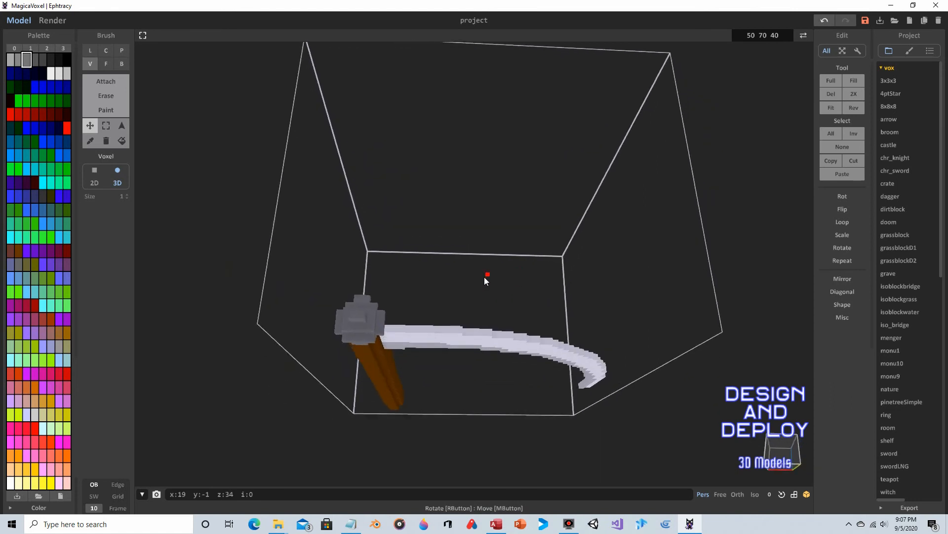
pyautogui.click(106, 81)
pyautogui.moveTo(287, 200)
pyautogui.mouseDown(button='right')
pyautogui.moveTo(284, 180)
pyautogui.moveTo(346, 258)
pyautogui.mouseUp(button='right')
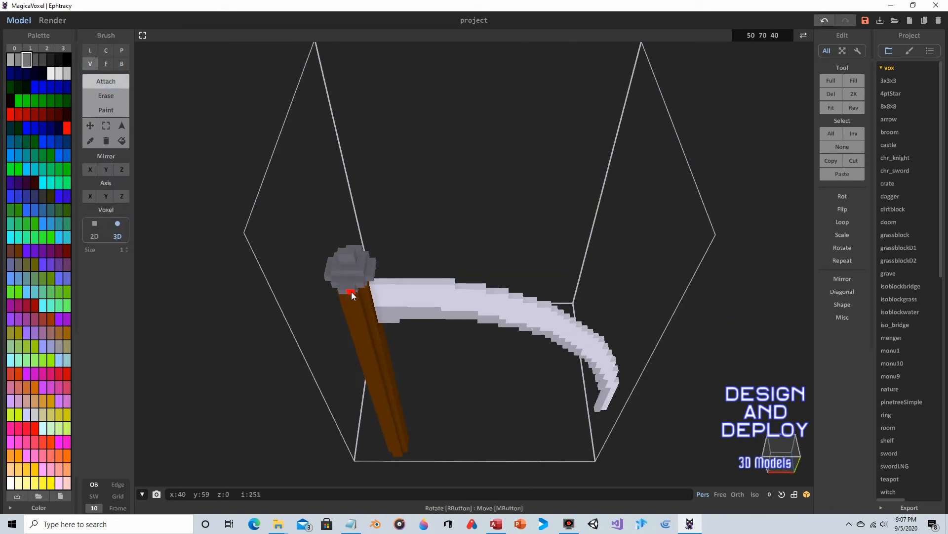
pyautogui.moveTo(351, 291)
pyautogui.mouseDown(button='right')
pyautogui.moveTo(375, 289)
pyautogui.moveTo(382, 313)
pyautogui.moveTo(317, 318)
pyautogui.moveTo(266, 336)
pyautogui.moveTo(392, 305)
pyautogui.moveTo(426, 253)
pyautogui.moveTo(569, 245)
pyautogui.moveTo(468, 237)
pyautogui.moveTo(555, 246)
pyautogui.moveTo(554, 289)
pyautogui.moveTo(540, 292)
pyautogui.moveTo(532, 247)
pyautogui.moveTo(491, 264)
pyautogui.moveTo(468, 258)
pyautogui.moveTo(398, 405)
pyautogui.mouseUp(button='right')
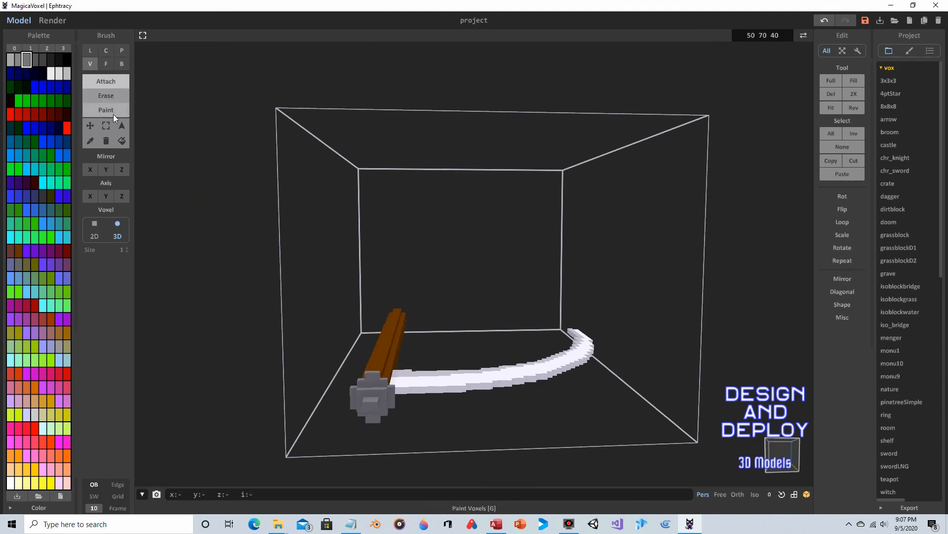
# - Try to attach a layer to the grey cap's end face with the Face brush, and return to the Voxel brush
pyautogui.click(106, 64)
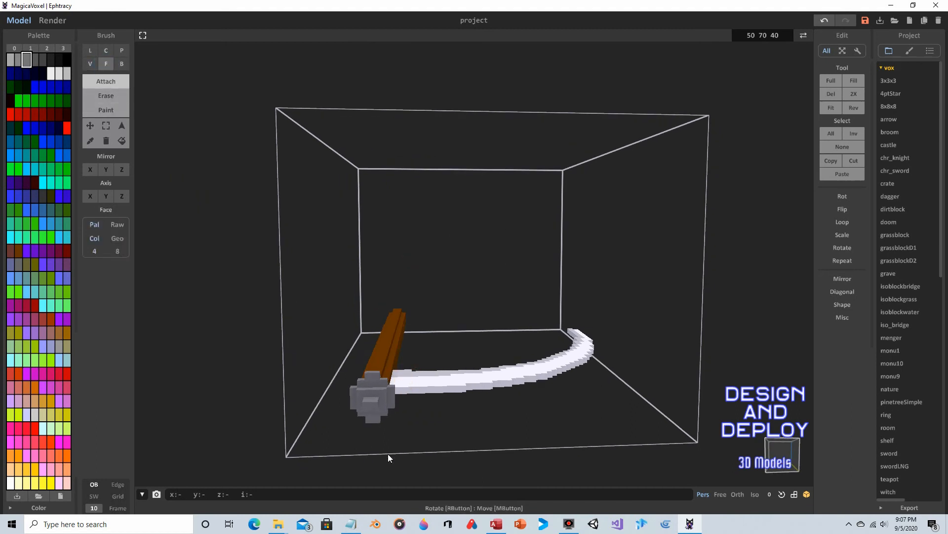
pyautogui.click(368, 406)
pyautogui.moveTo(391, 399); pyautogui.dragTo(431, 379, button='right')
pyautogui.moveTo(395, 348); pyautogui.dragTo(436, 337, button='right')
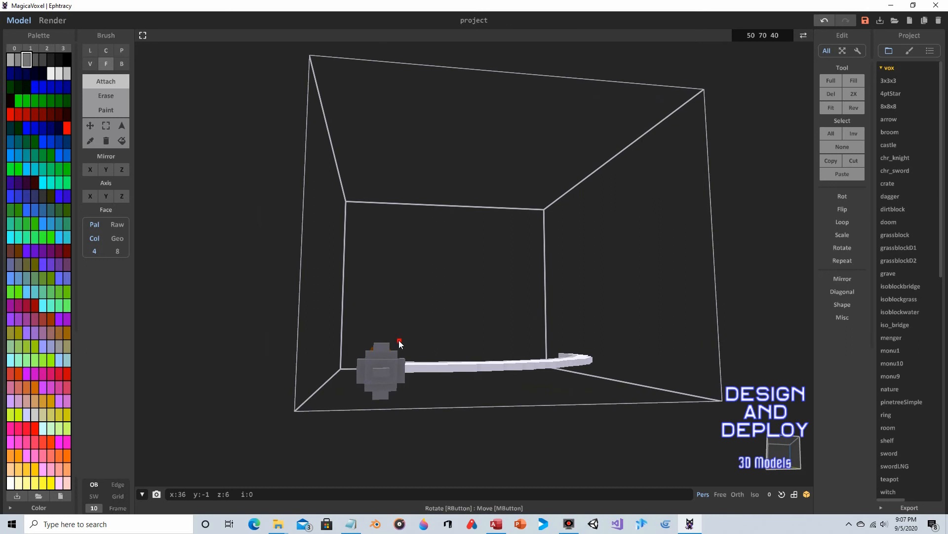
pyautogui.click(91, 62)
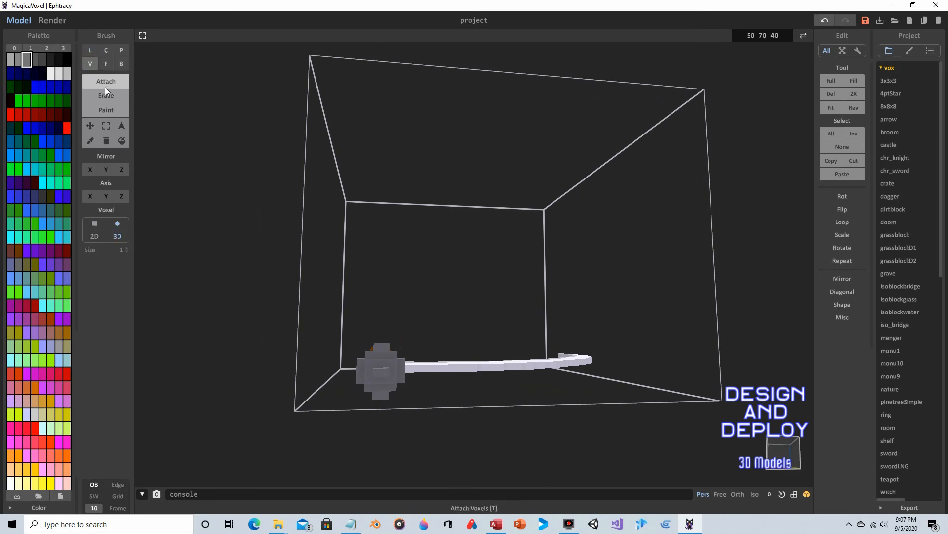
# - Examine the end cap up close and the whole scythe face-on for missing voxels
pyautogui.moveTo(475, 280); pyautogui.dragTo(491, 288, button='right')
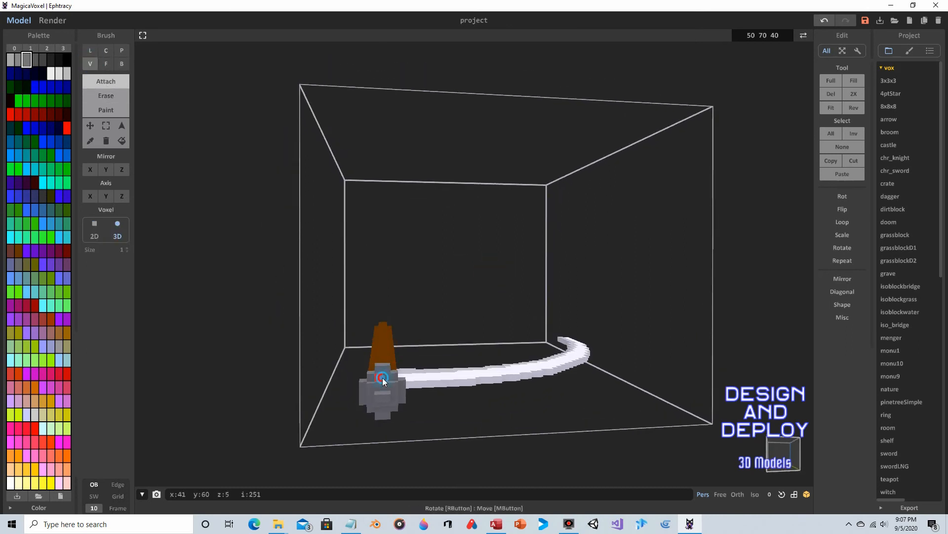
pyautogui.moveTo(389, 382); pyautogui.dragTo(373, 358, button='right')
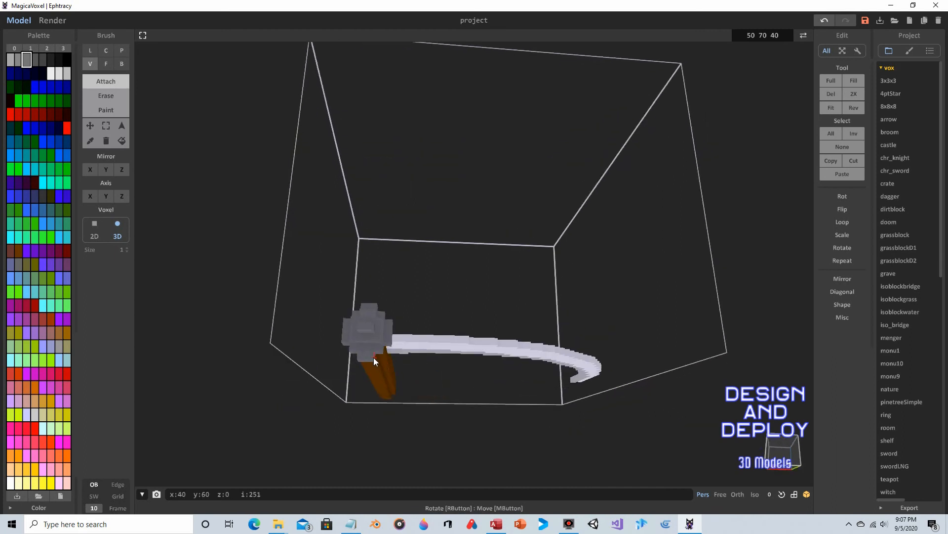
pyautogui.moveTo(409, 309); pyautogui.dragTo(433, 307, button='right')
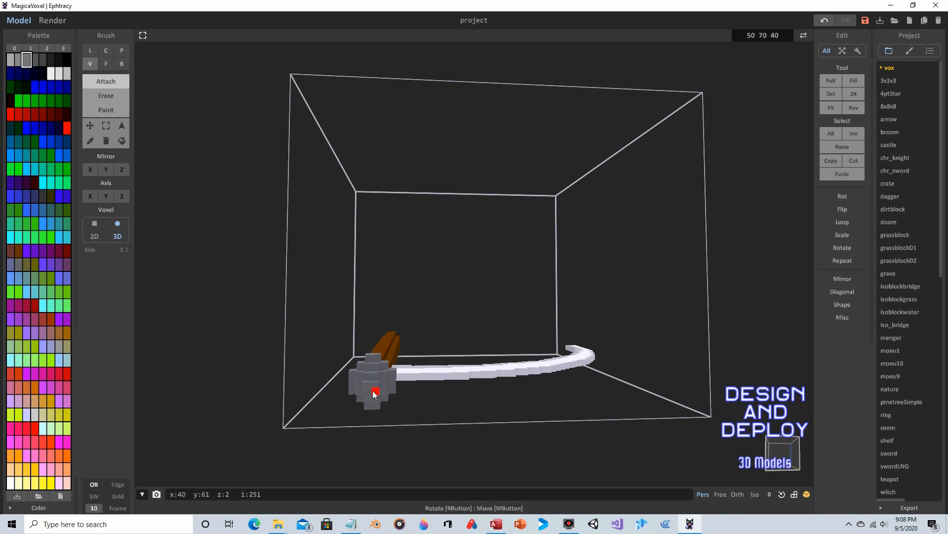
pyautogui.moveTo(372, 379); pyautogui.dragTo(612, 411, button='right')
pyautogui.moveTo(606, 335); pyautogui.dragTo(582, 340, button='right')
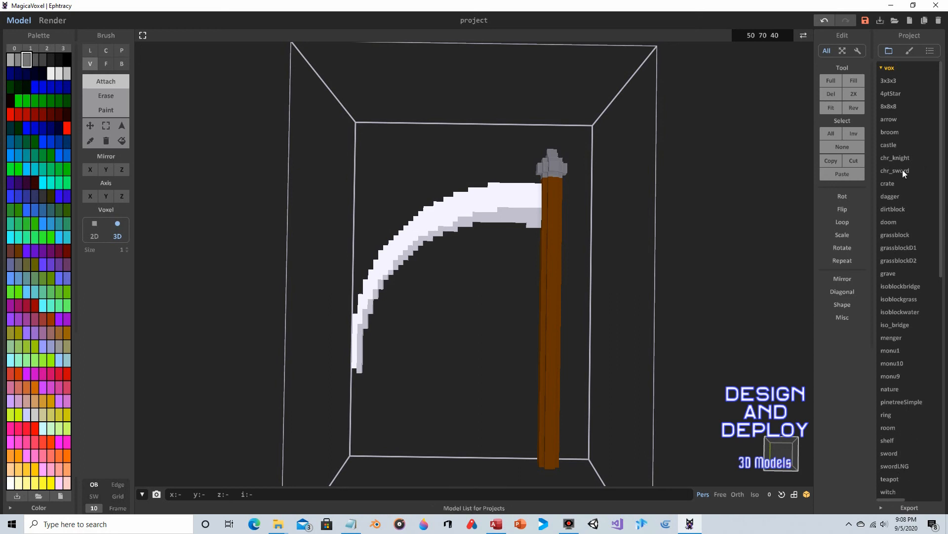
# - Look through the saved model and pattern lists and the available export formats
pyautogui.scroll(-5, 900, 150)
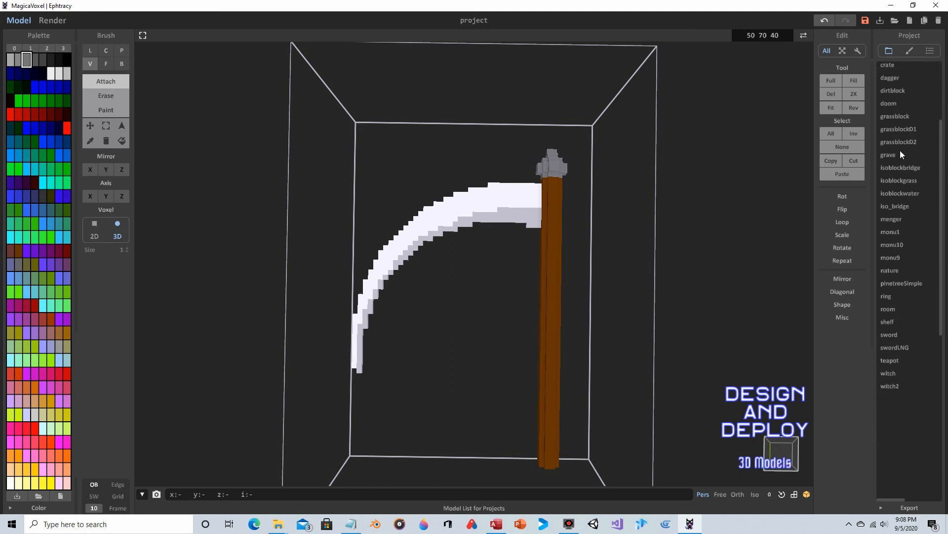
pyautogui.scroll(5, 900, 150)
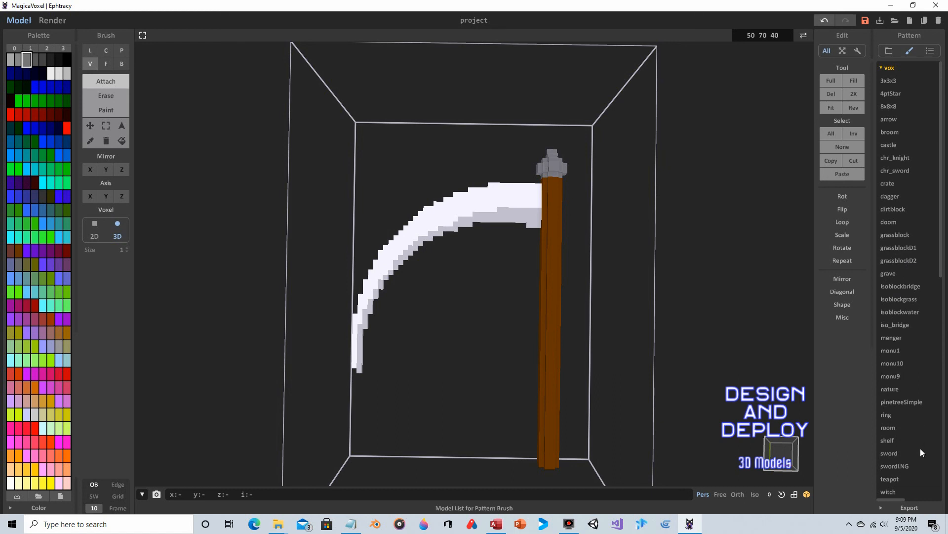
pyautogui.moveTo(669, 371)
pyautogui.mouseDown(button='right')
pyautogui.moveTo(636, 288)
pyautogui.moveTo(509, 254)
pyautogui.moveTo(516, 323)
pyautogui.mouseUp(button='right')
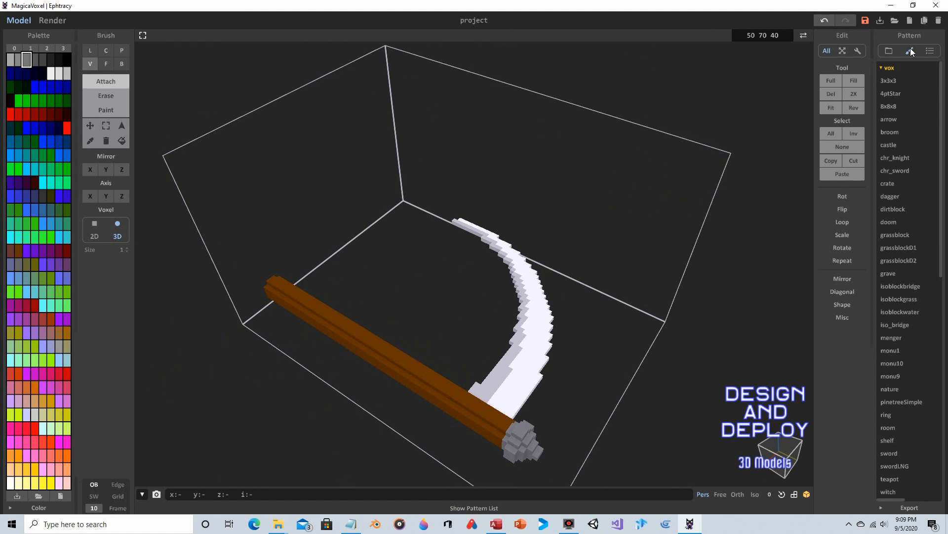
pyautogui.moveTo(562, 202); pyautogui.dragTo(627, 191, button='right')
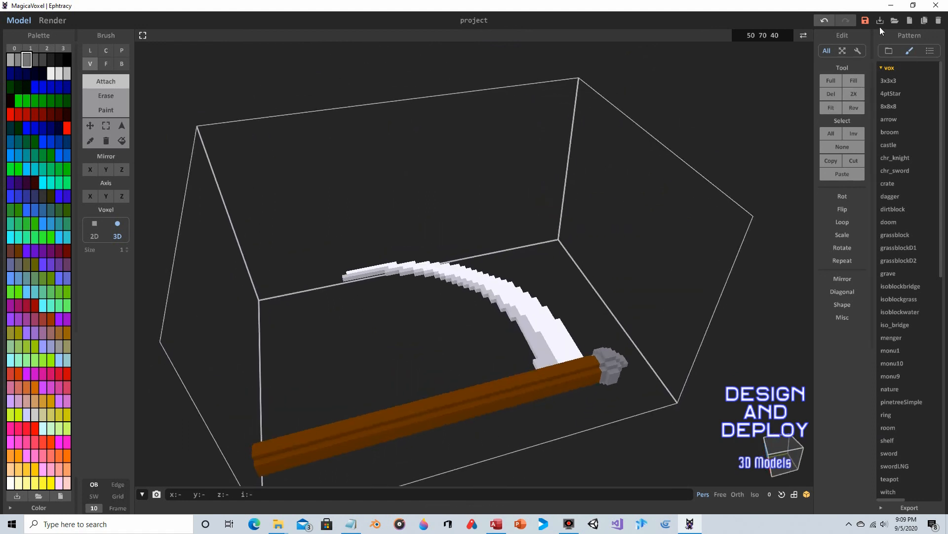
pyautogui.click(909, 507)
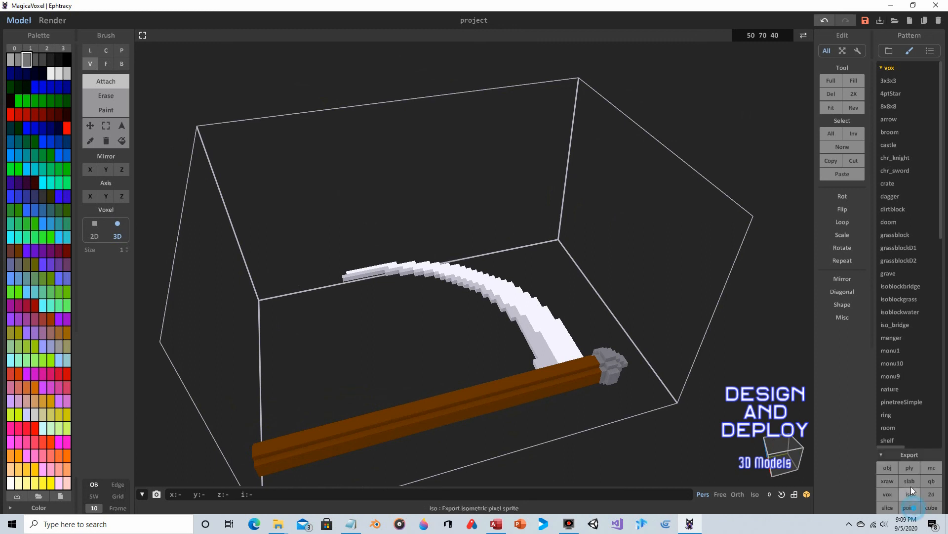
pyautogui.click(908, 456)
pyautogui.moveTo(345, 235); pyautogui.dragTo(387, 267, button='right')
pyautogui.moveTo(443, 292); pyautogui.dragTo(498, 259, button='right')
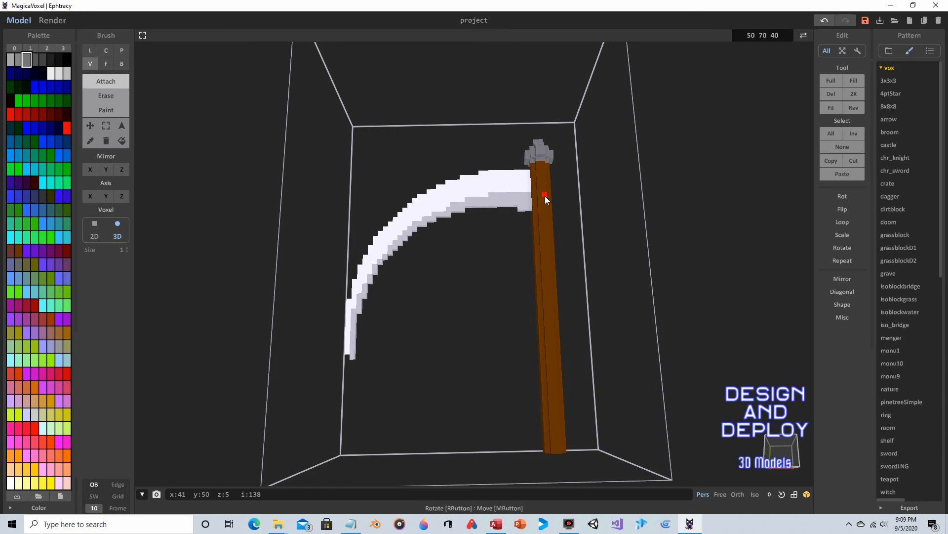
pyautogui.moveTo(544, 195); pyautogui.dragTo(460, 107, button='right')
pyautogui.moveTo(262, 294); pyautogui.dragTo(402, 319, button='right')
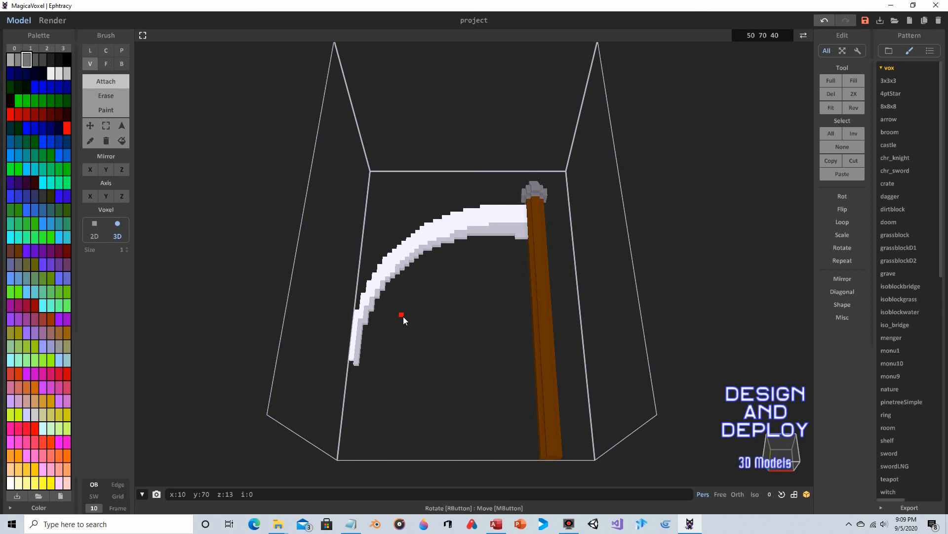
pyautogui.moveTo(416, 275)
pyautogui.mouseDown(button='right')
pyautogui.moveTo(447, 217)
pyautogui.moveTo(402, 266)
pyautogui.moveTo(502, 176)
pyautogui.moveTo(458, 259)
pyautogui.moveTo(408, 272)
pyautogui.mouseUp(button='right')
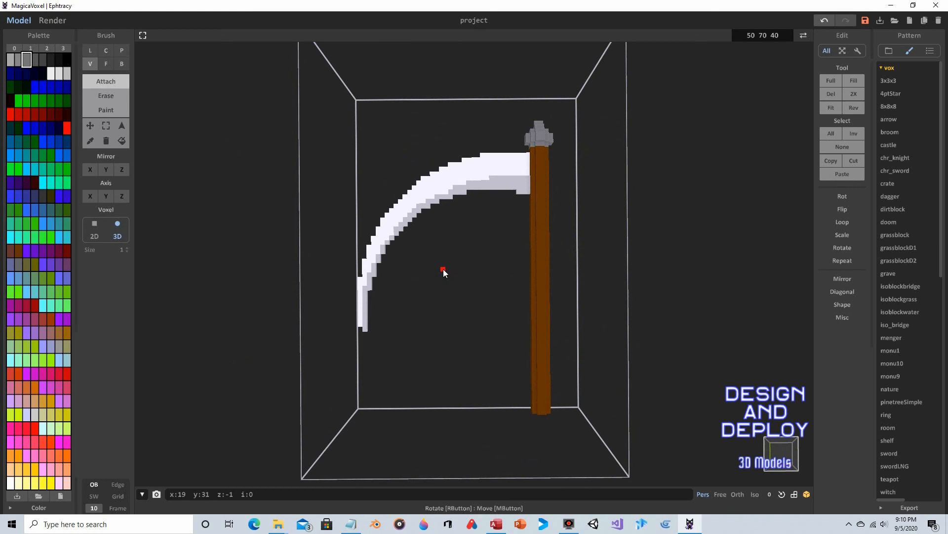
pyautogui.moveTo(457, 268); pyautogui.dragTo(458, 267, button='right')
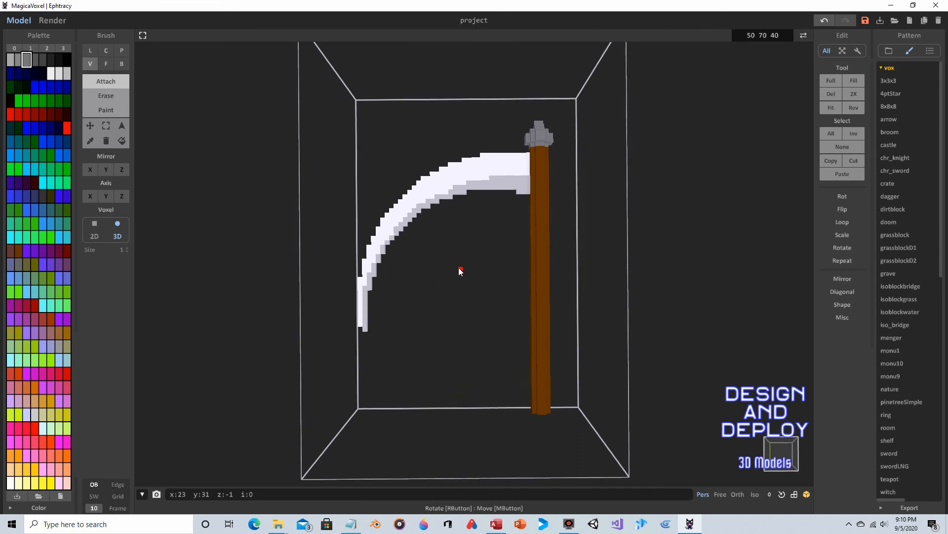